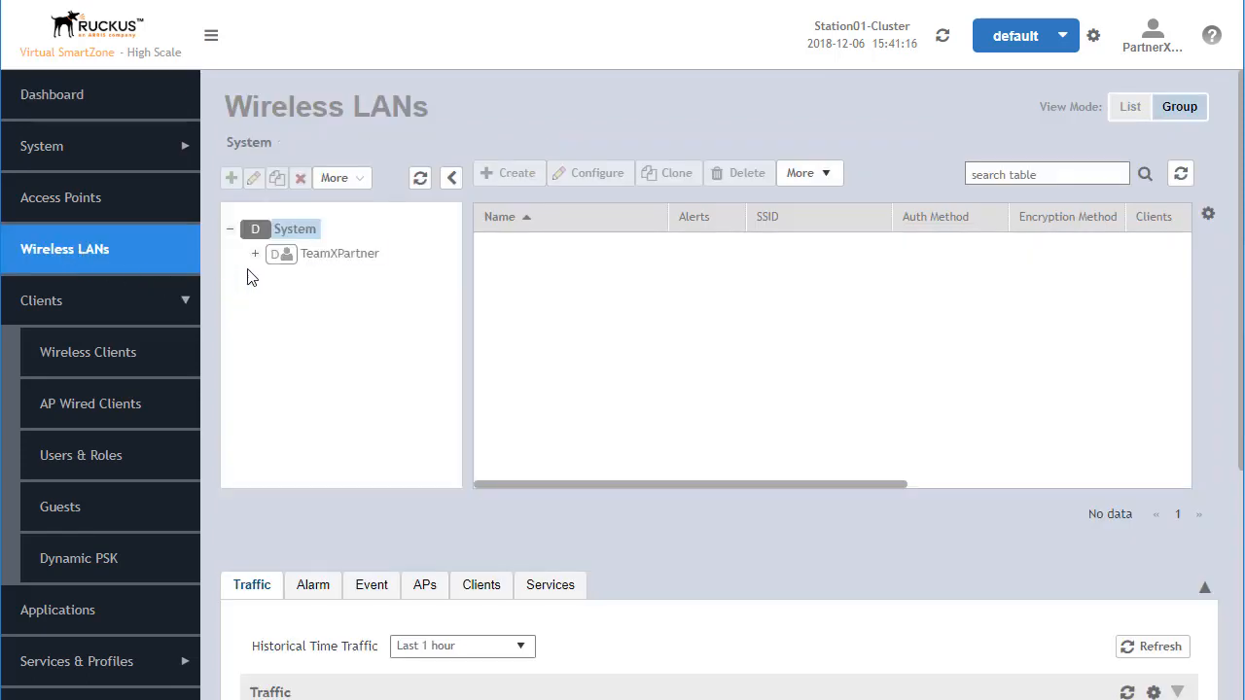
# Start creating a new WLAN in TeamXZone, located under TeamXPartner and TeamXDomain.
pyautogui.click(255, 254)
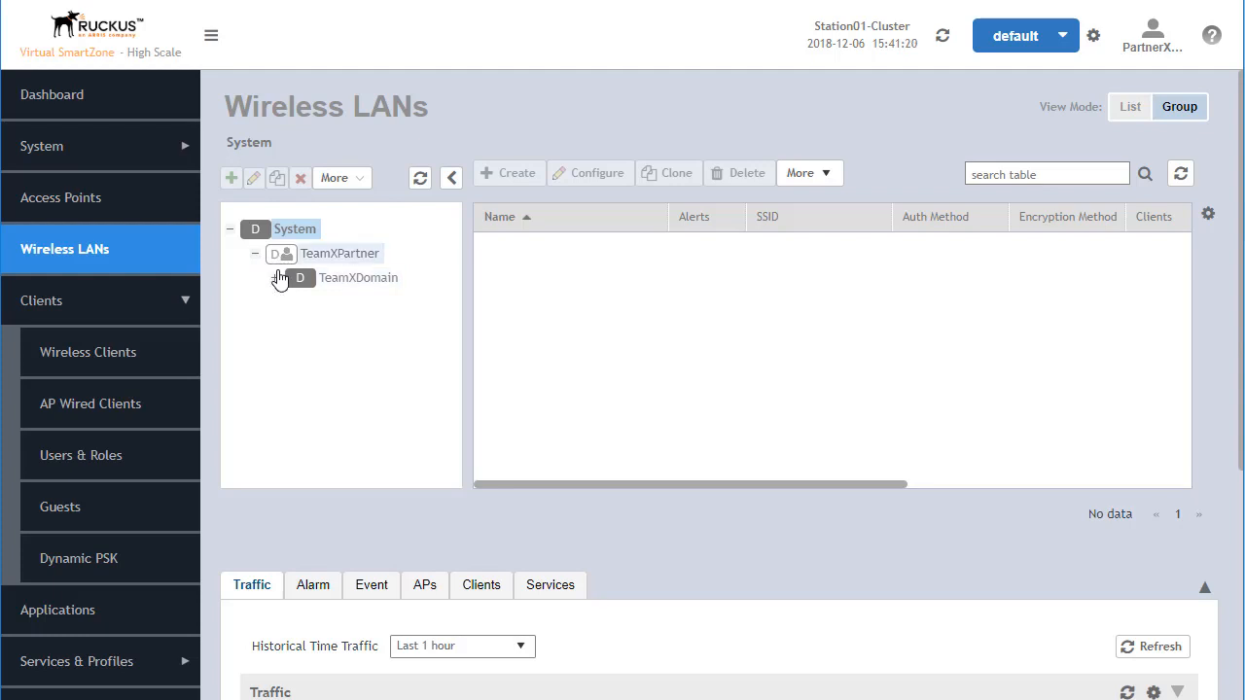
pyautogui.click(275, 279)
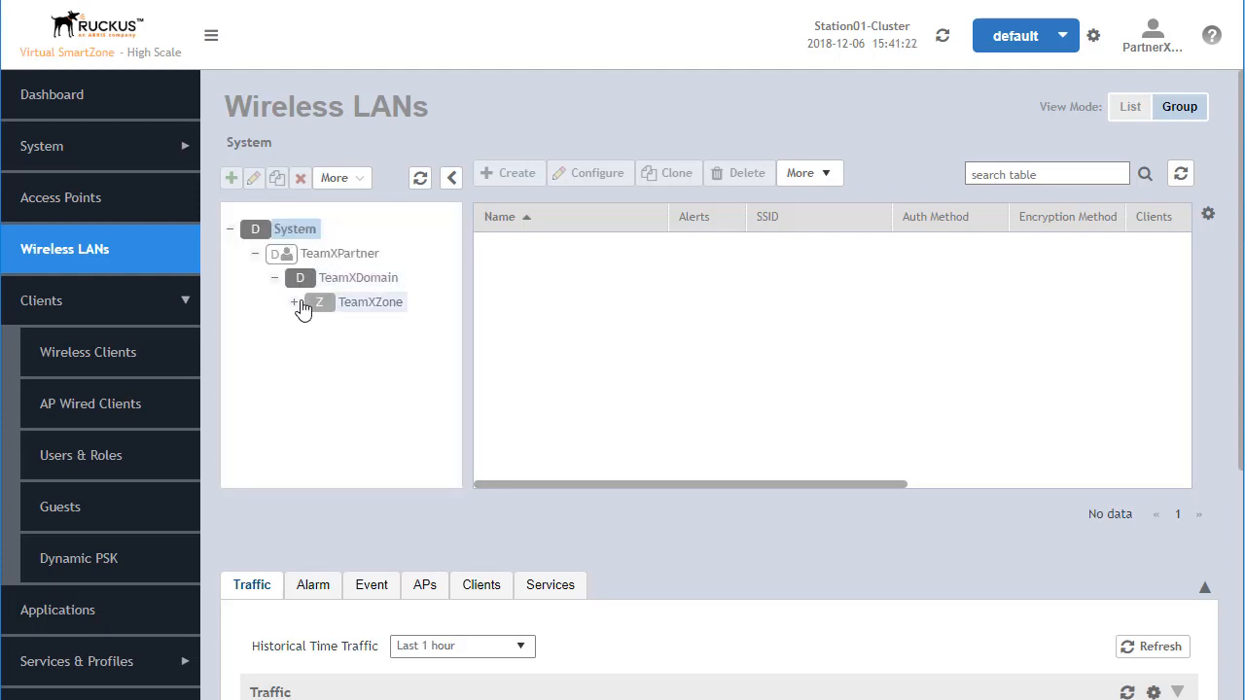
pyautogui.click(294, 303)
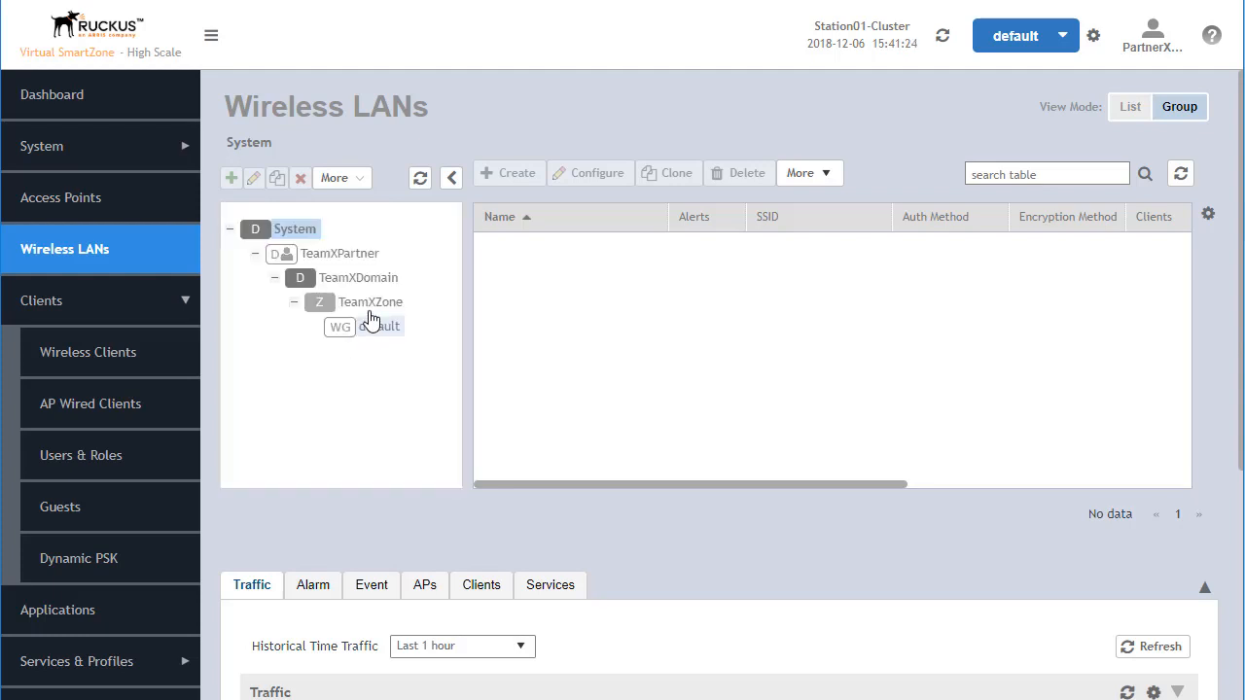
pyautogui.click(370, 303)
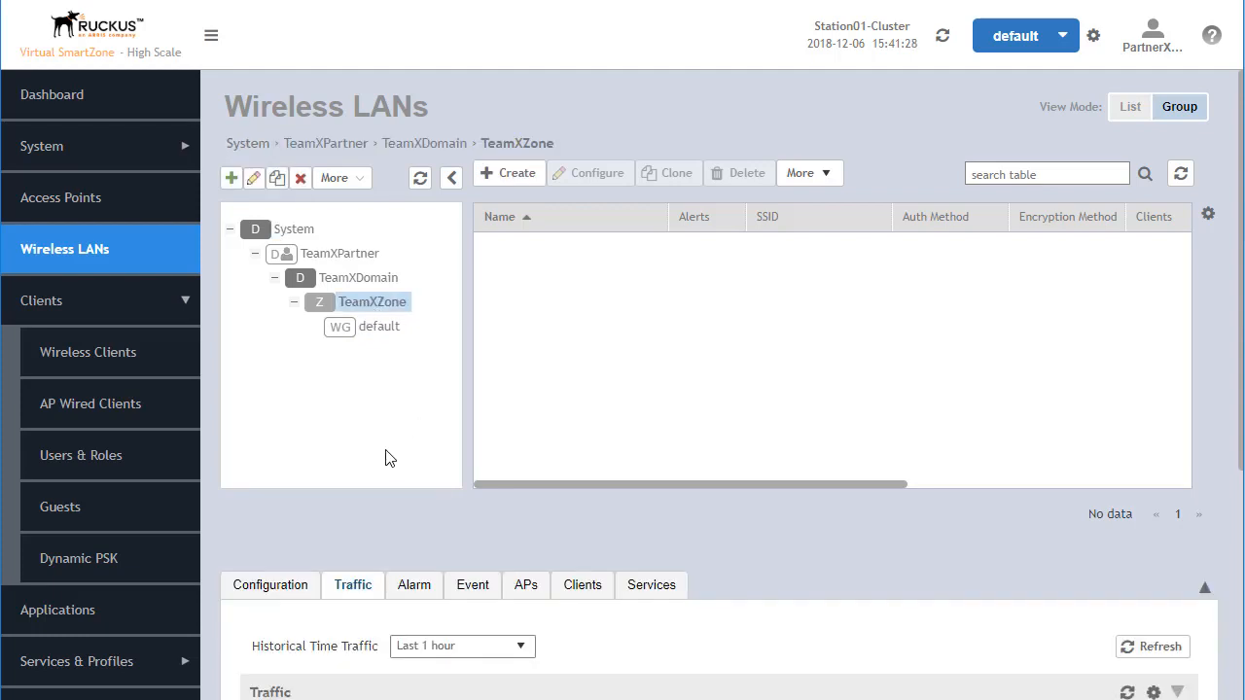
pyautogui.click(514, 177)
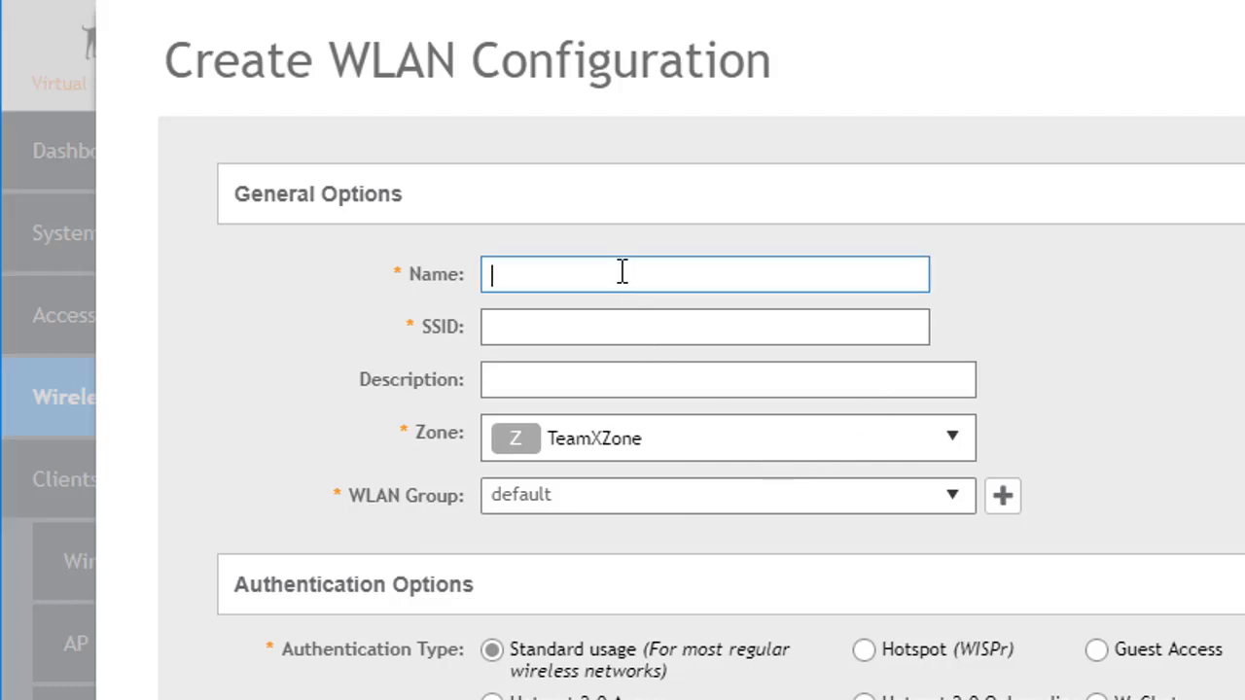
# Name the new WLAN TeamXStandard2 and use the same text as its SSID.
pyautogui.write('TeamXStandard2')
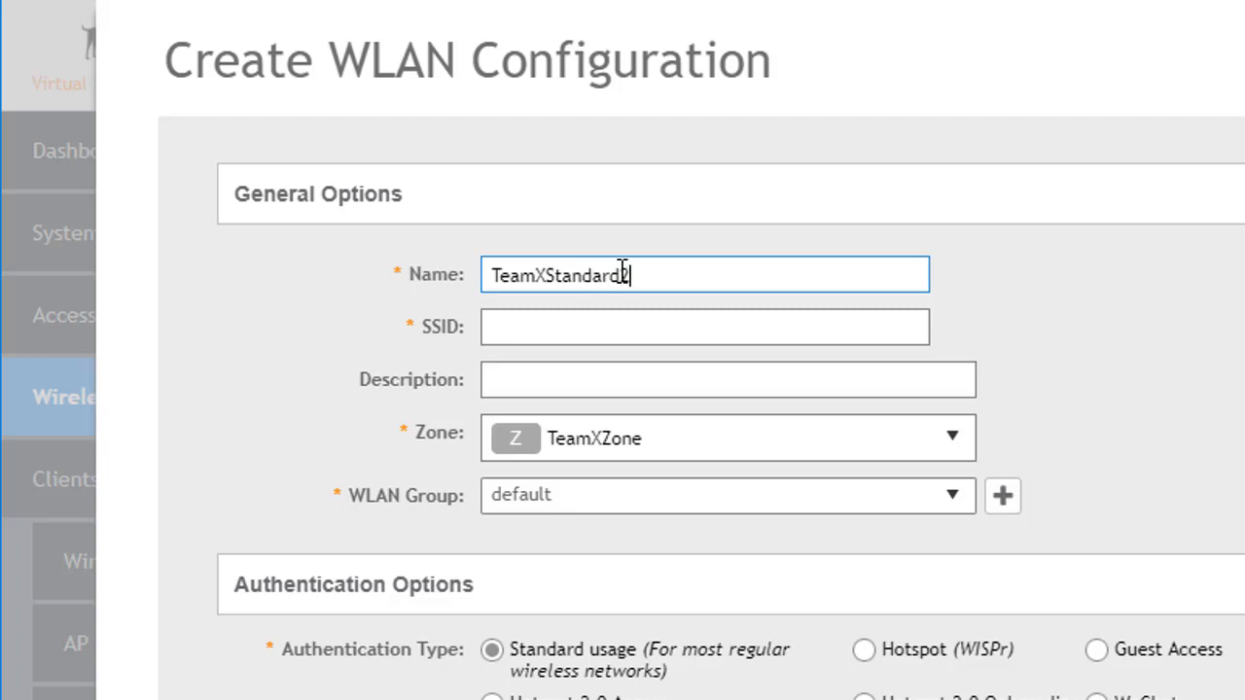
pyautogui.press('Tab')
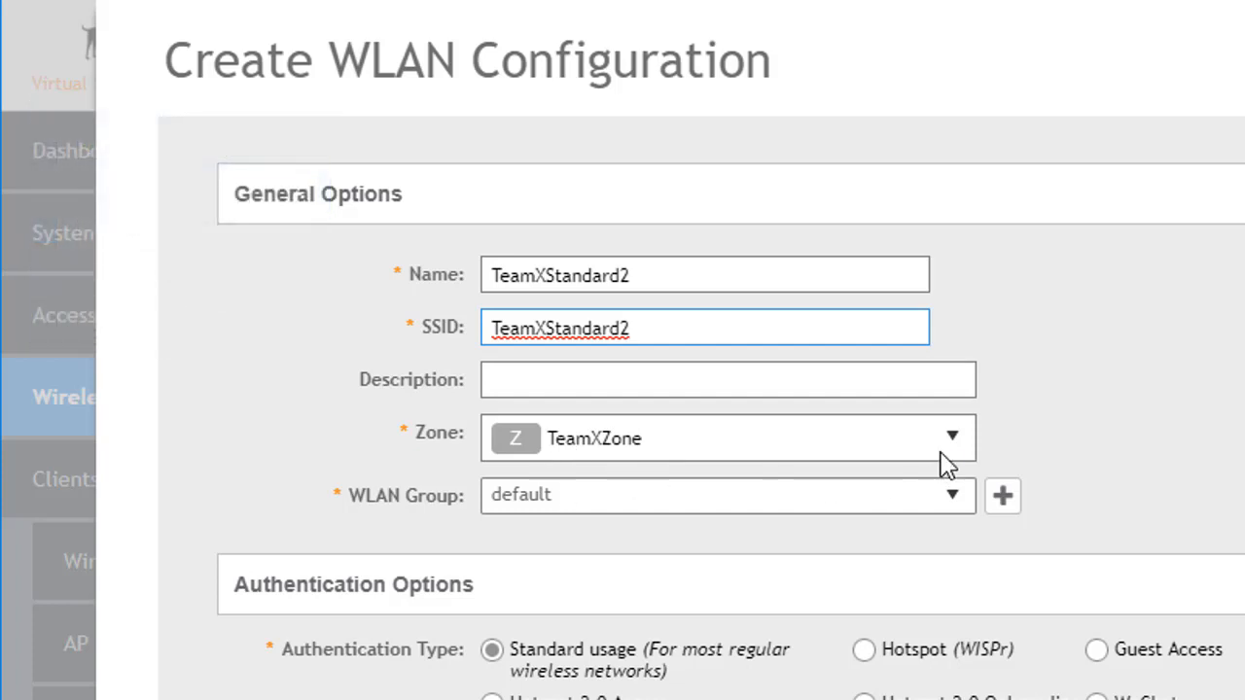
# Inspect the zone choices down through TeamXDomain and the available WLAN groups for the new WLAN.
pyautogui.click(955, 439)
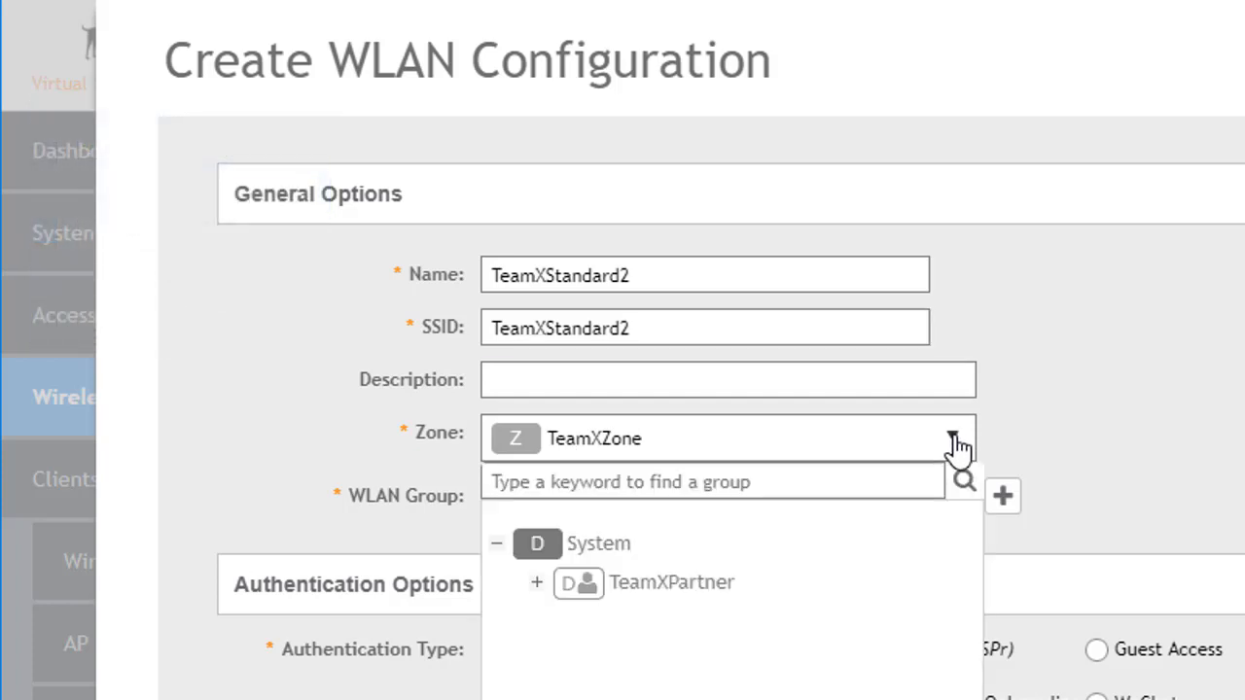
pyautogui.click(538, 583)
pyautogui.click(568, 622)
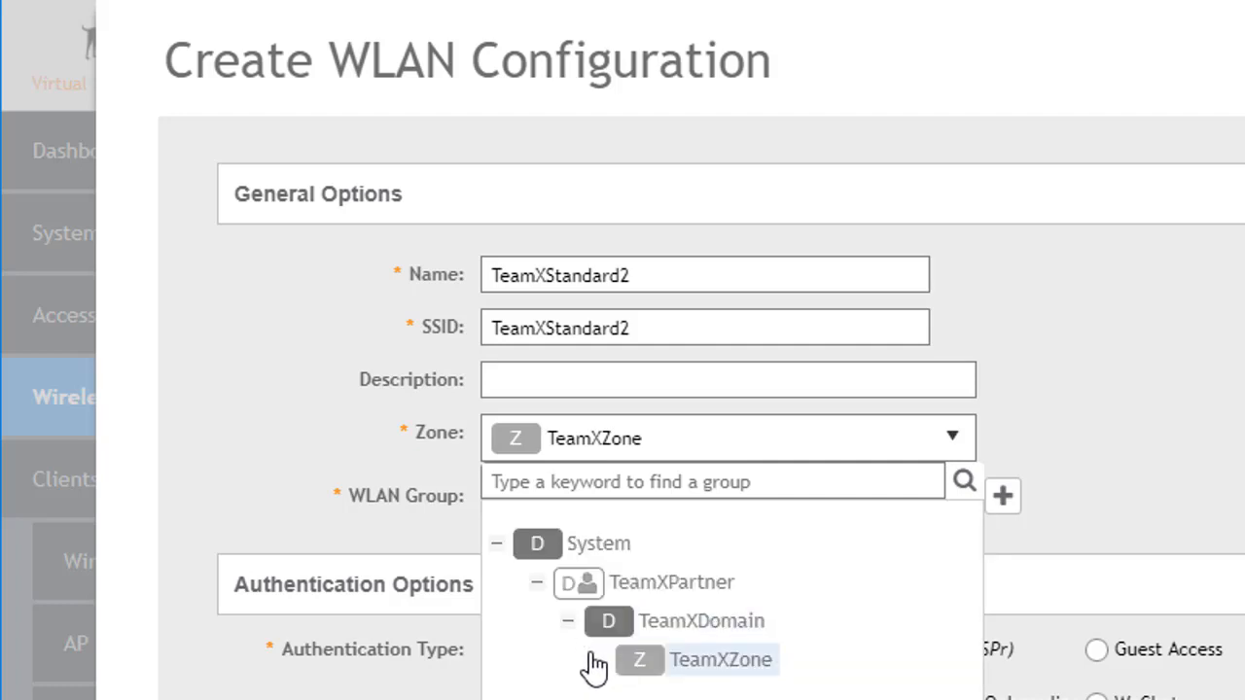
pyautogui.click(1148, 496)
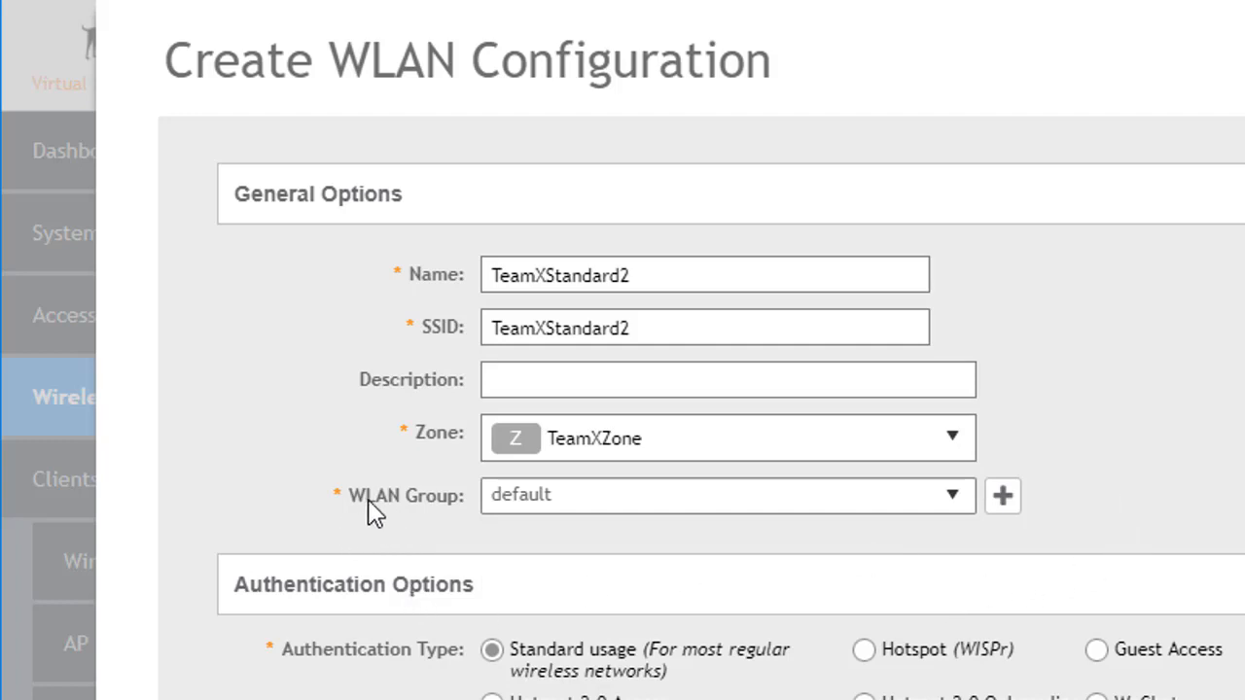
pyautogui.click(953, 502)
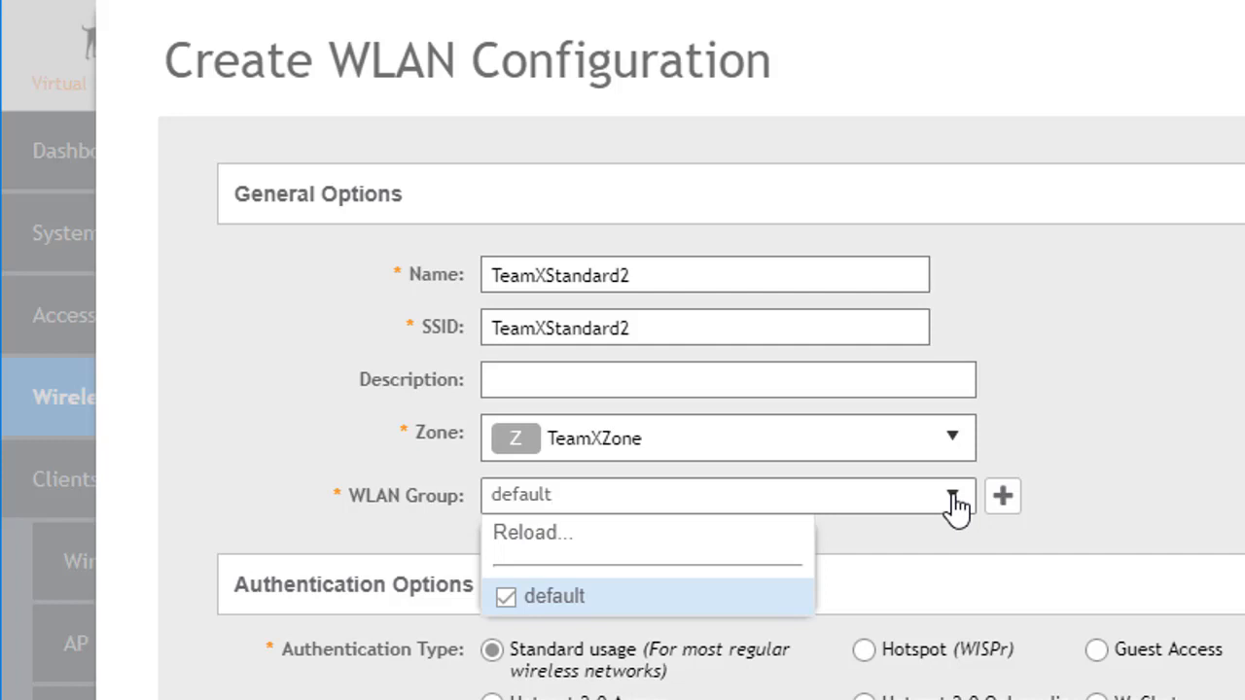
pyautogui.click(953, 501)
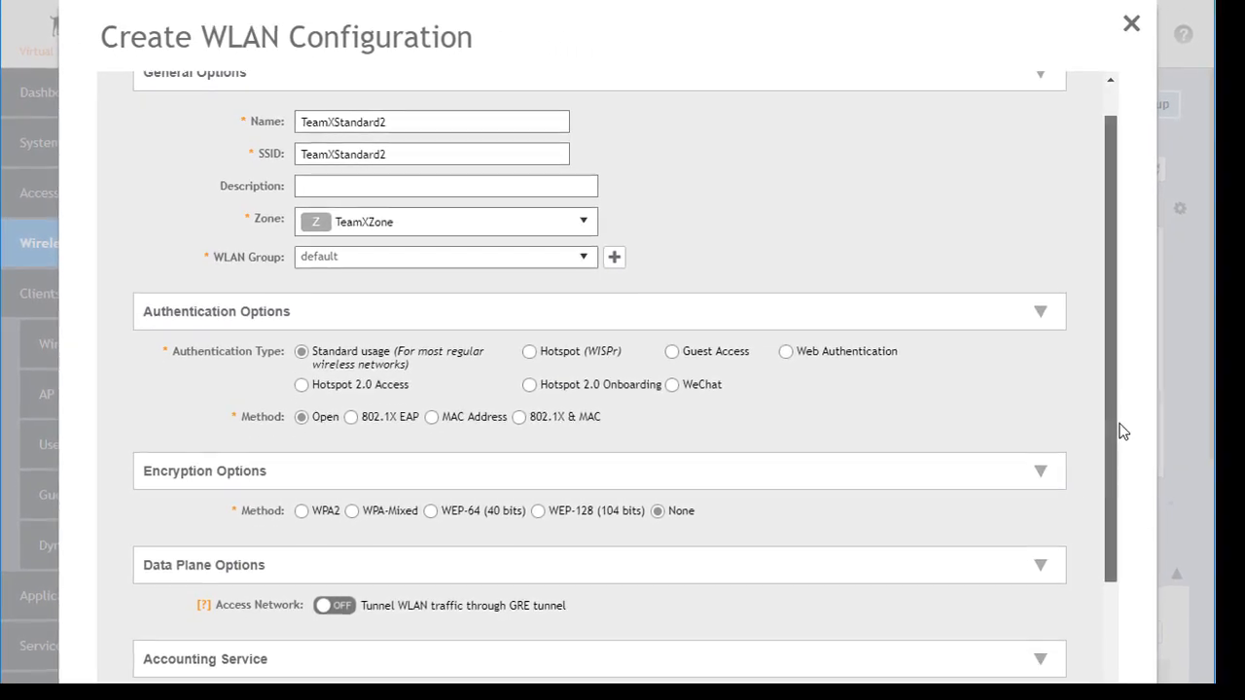
# Set the WLAN's encryption method to WPA2 and enter the network passphrase.
pyautogui.moveTo(1119, 424); pyautogui.dragTo(1110, 656)
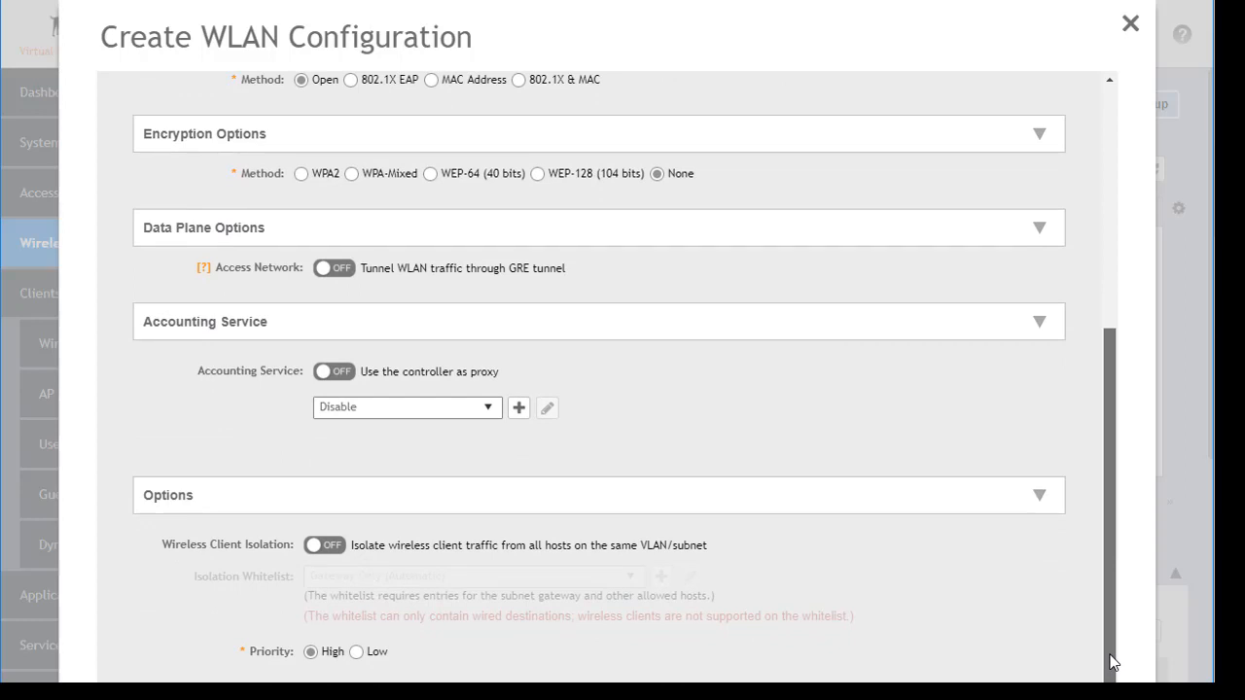
pyautogui.moveTo(1111, 661); pyautogui.dragTo(1102, 370)
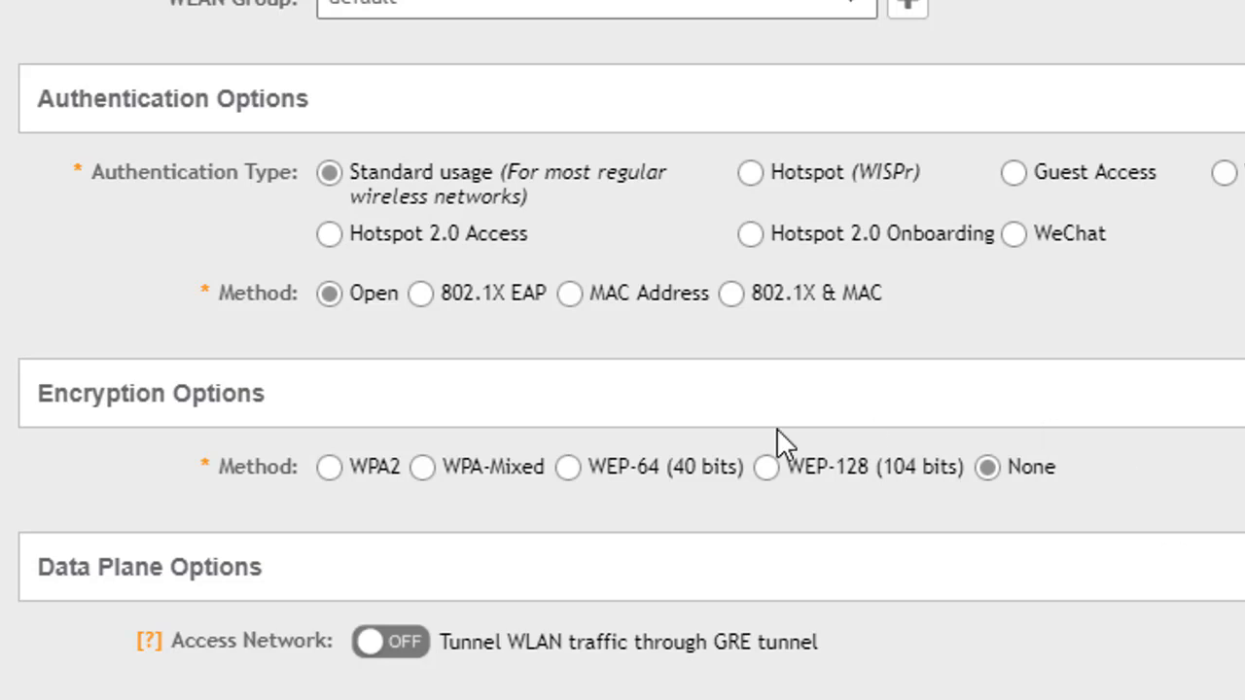
pyautogui.click(331, 468)
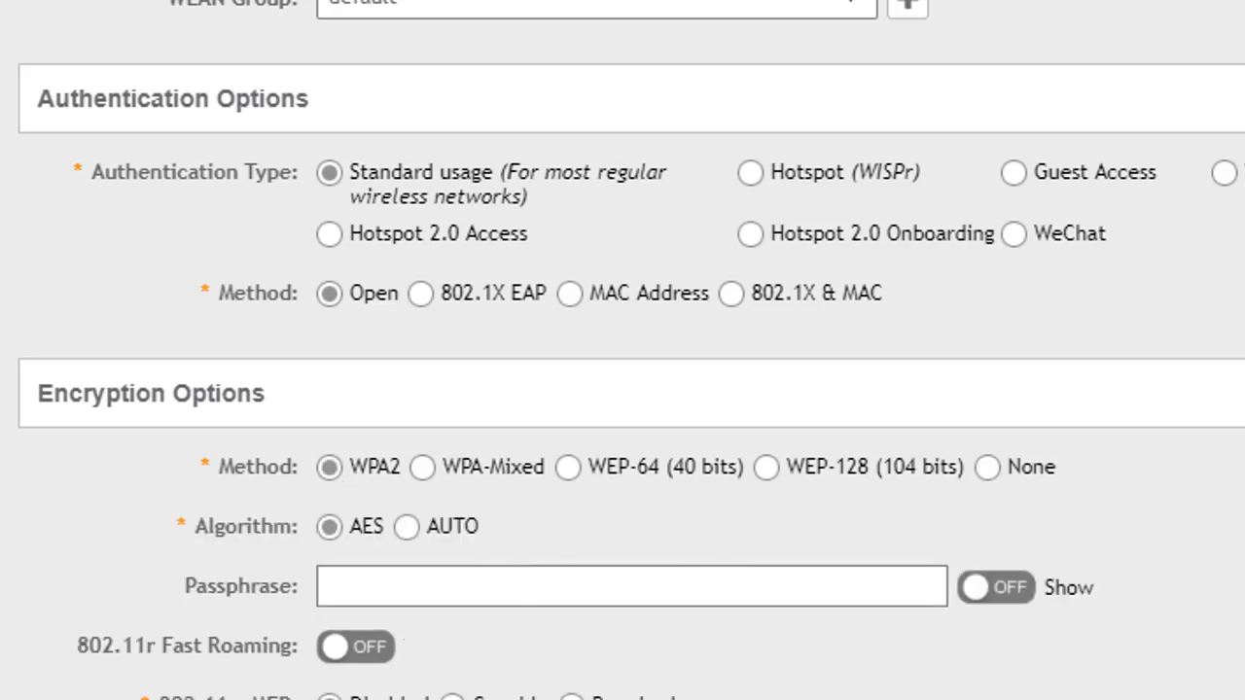
pyautogui.click(455, 587)
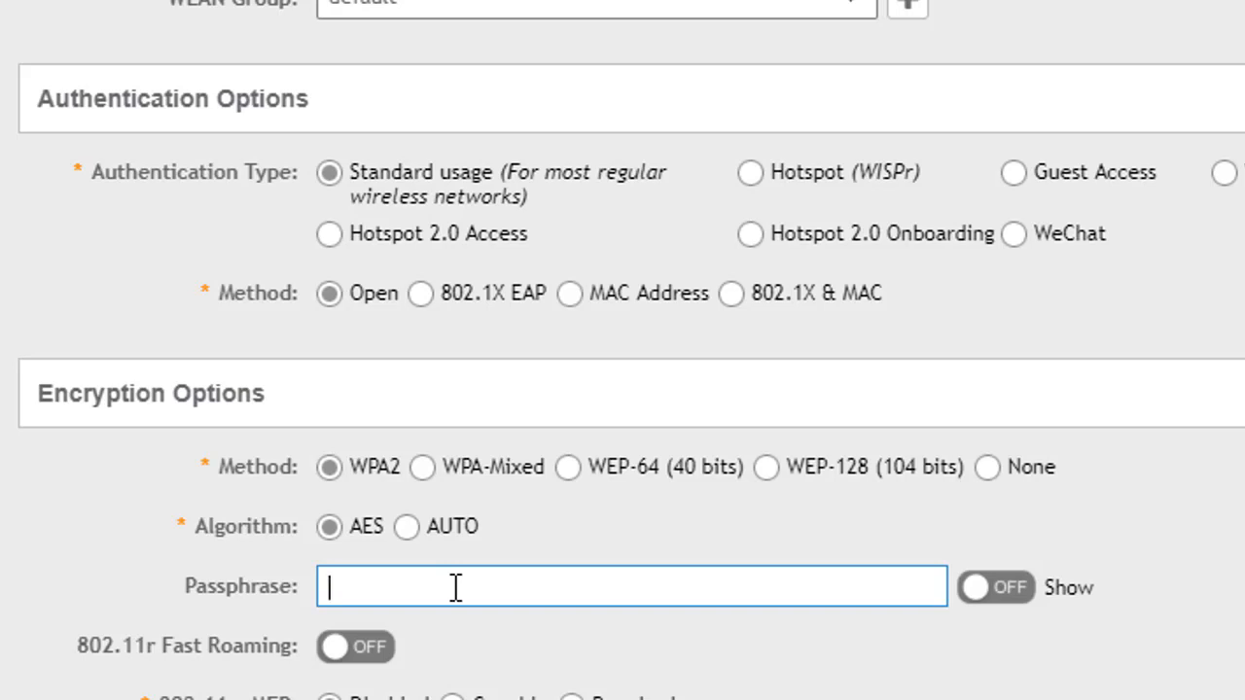
pyautogui.write('••••••••')
# Look at the Dynamic PSK options, including the clients' Dynamic PSK page for TeamXZone and its DPSK generation.
pyautogui.scroll(-3, 622, 350)
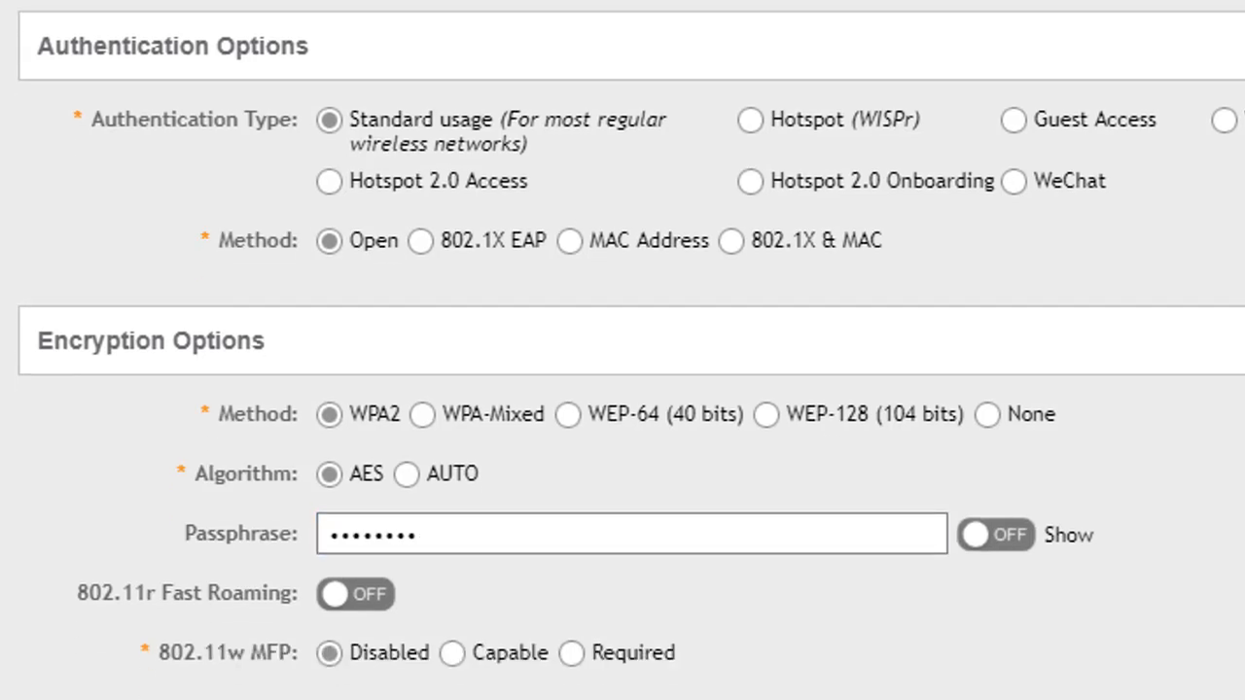
pyautogui.scroll(-2, 623, 350)
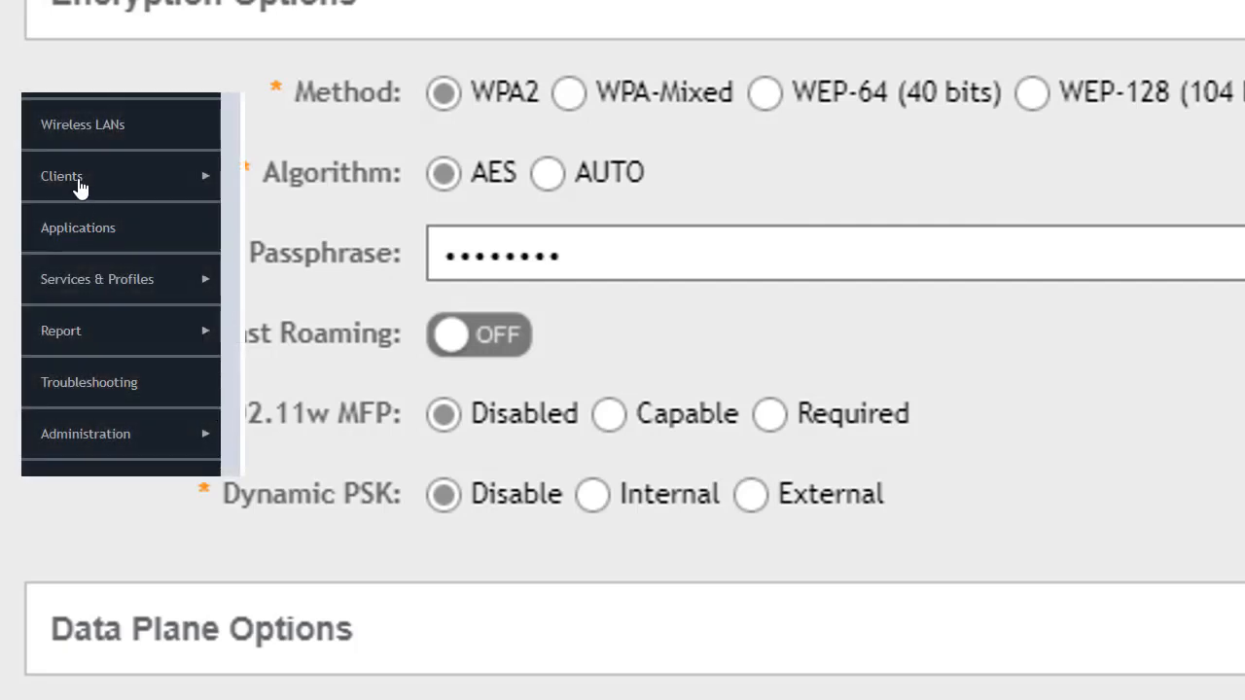
pyautogui.click(79, 184)
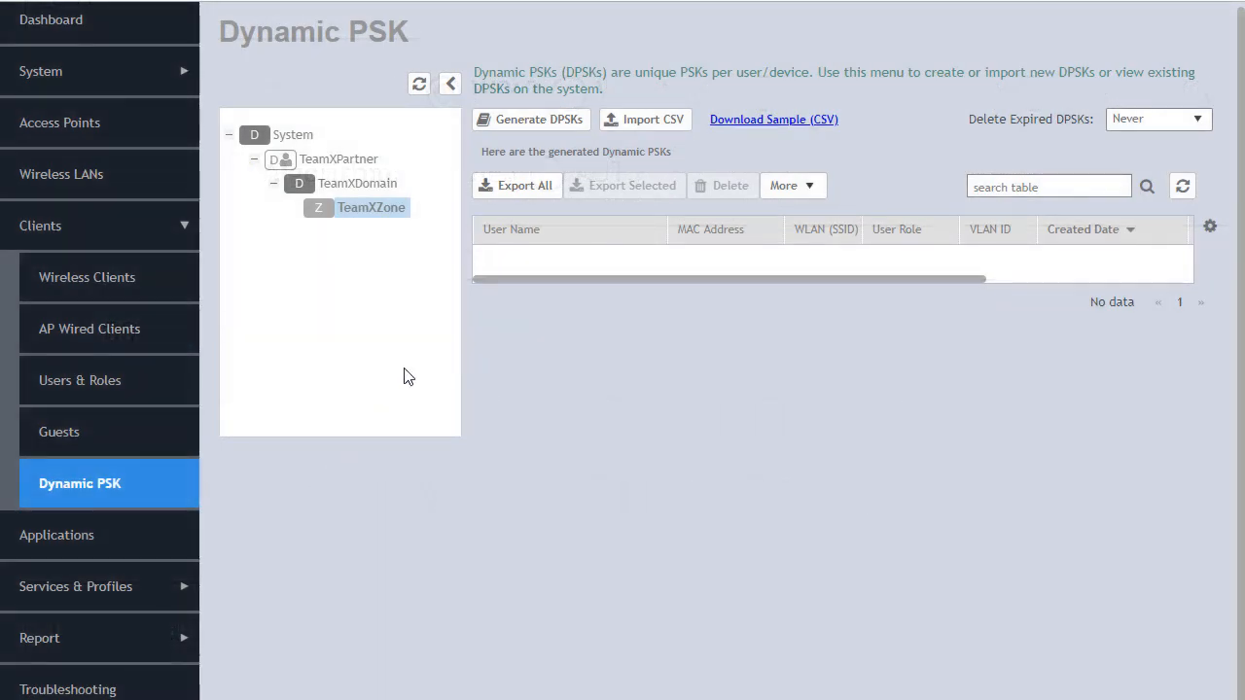
pyautogui.click(551, 123)
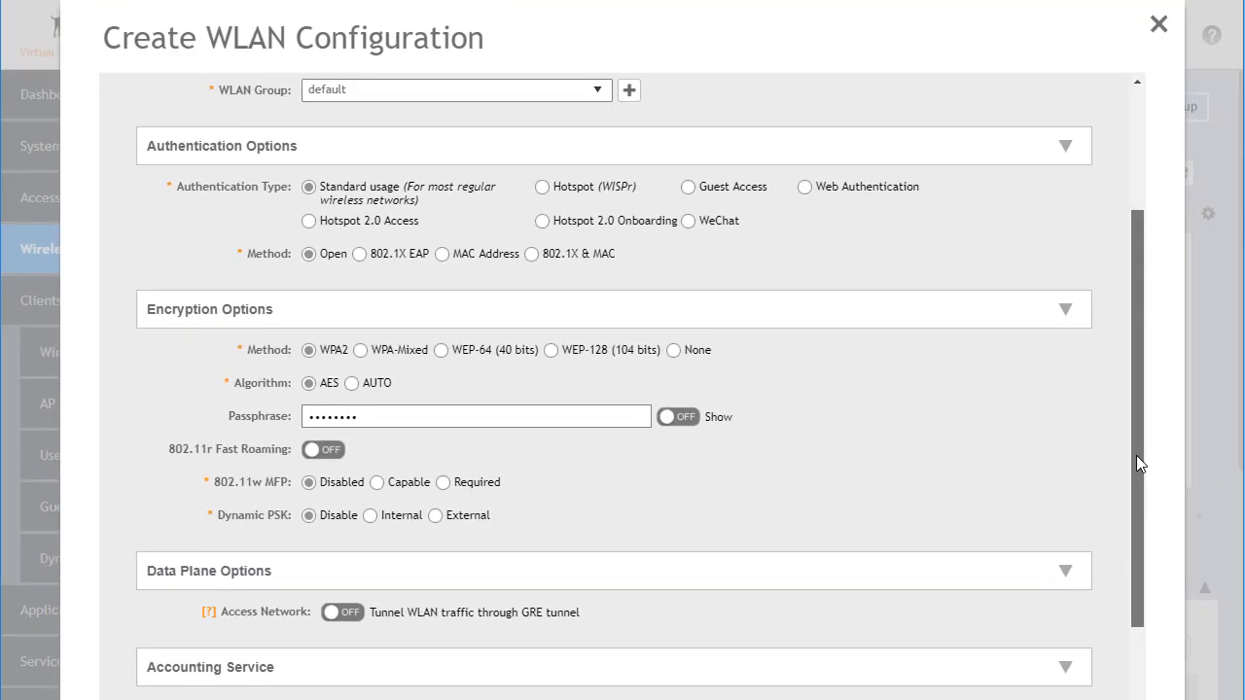
# Look through the remaining WLAN settings and find the Tunnels & Ports page among the services and profiles.
pyautogui.moveTo(1137, 456); pyautogui.dragTo(1149, 576)
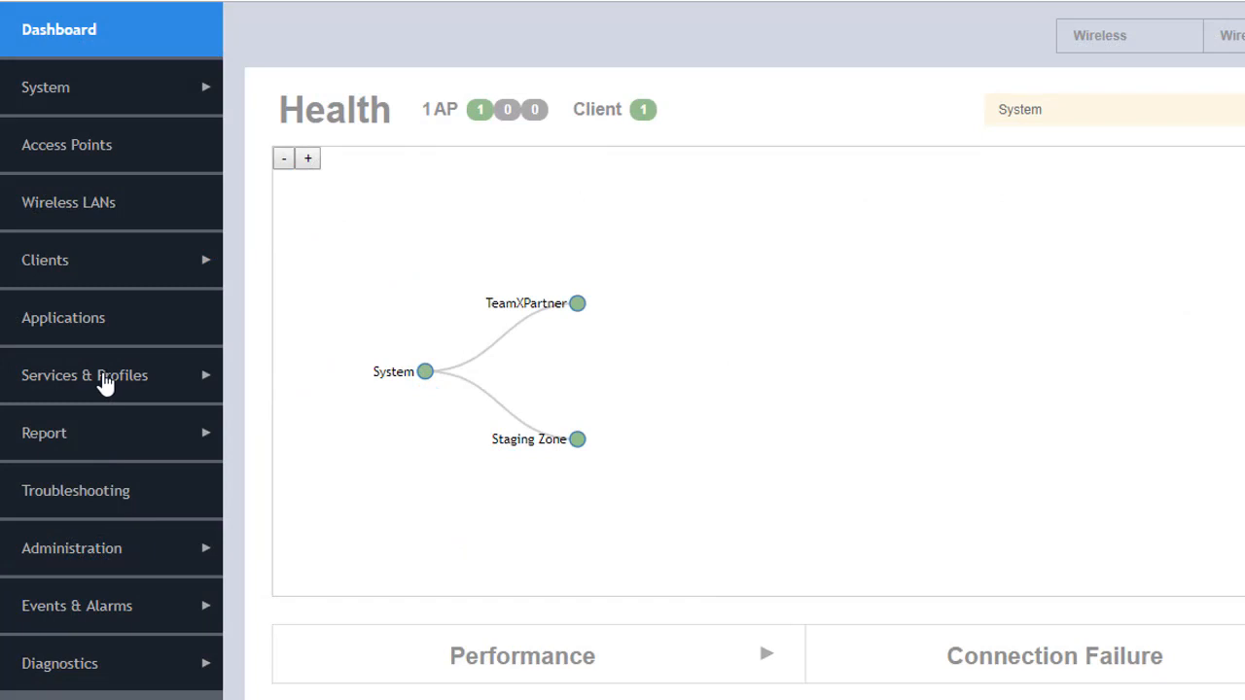
pyautogui.click(104, 375)
pyautogui.scroll(-4, 101, 399)
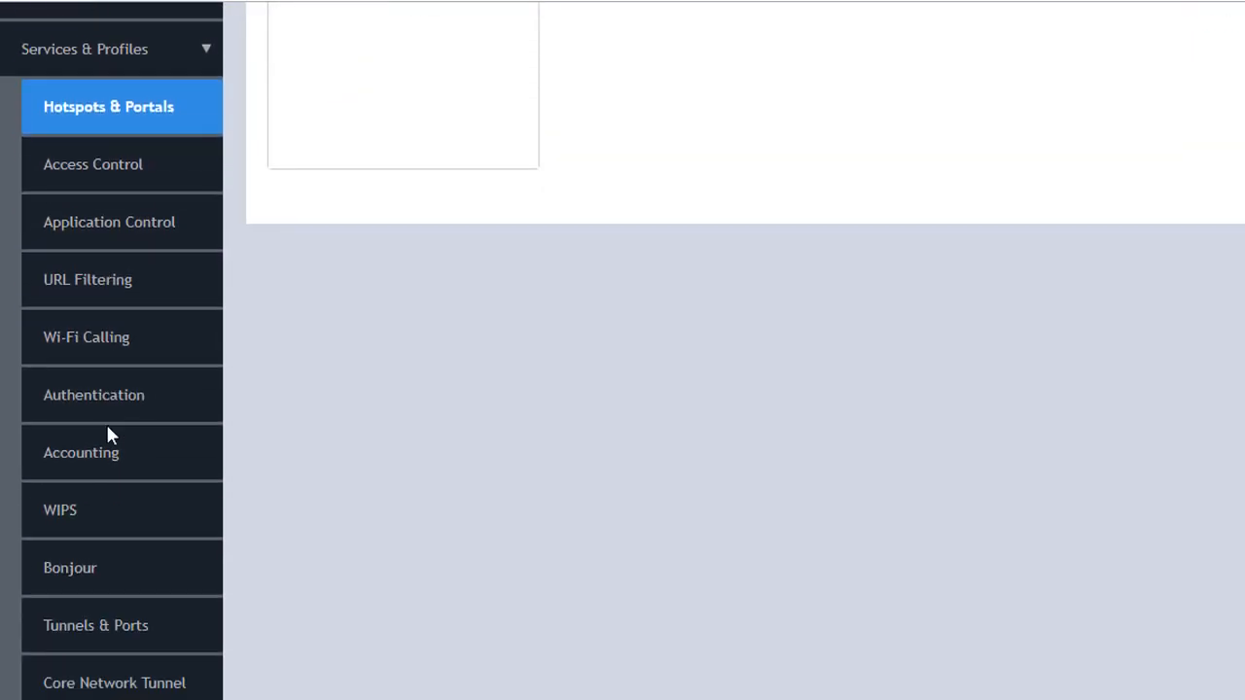
pyautogui.scroll(-3, 109, 433)
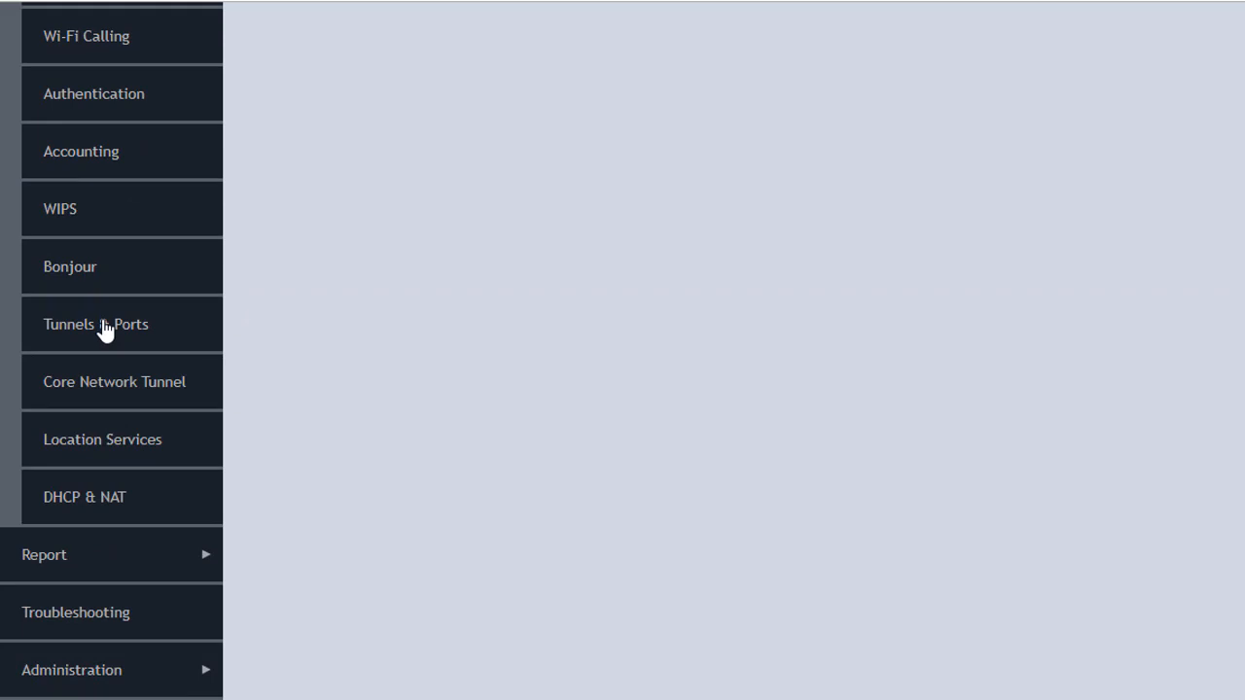
pyautogui.click(105, 329)
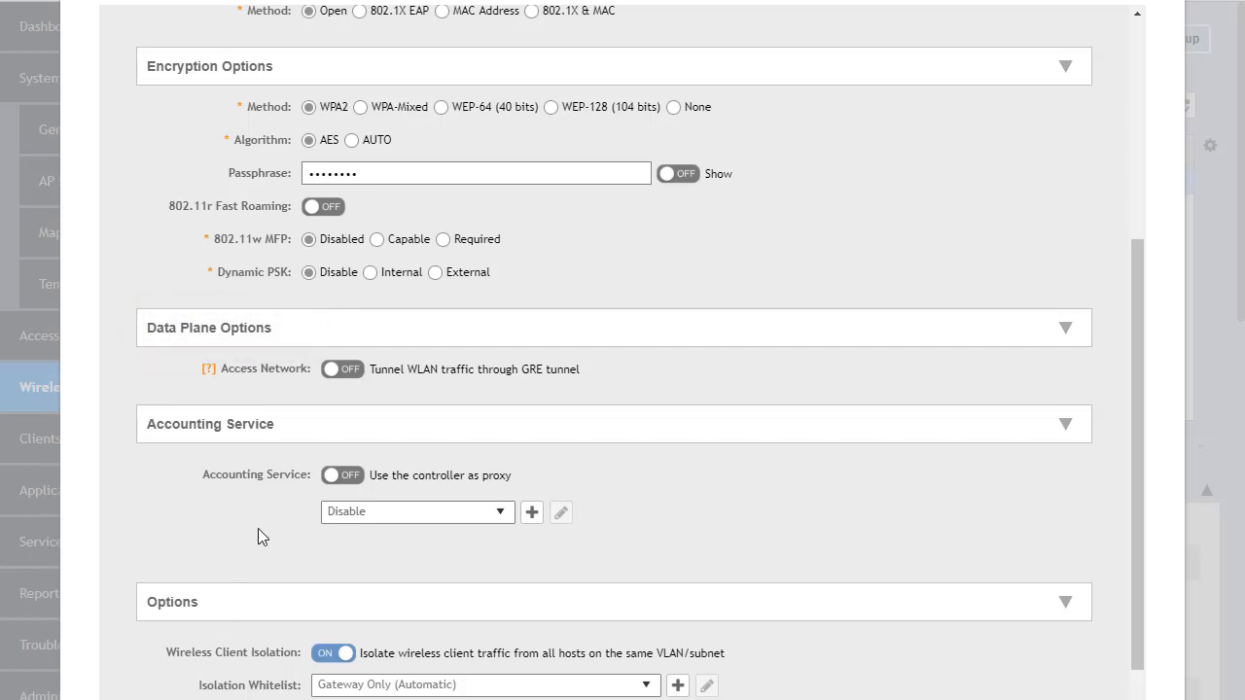
# Enable tunneling of the WLAN's traffic through a GRE tunnel in the data plane options.
pyautogui.click(346, 369)
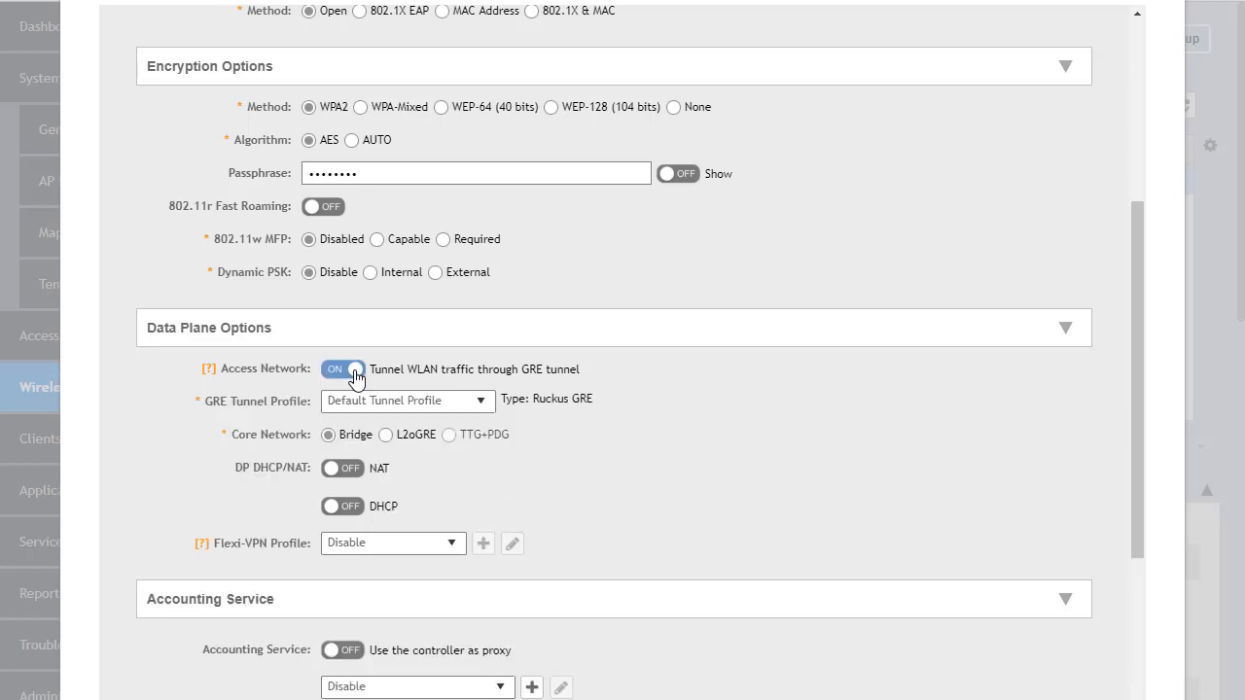
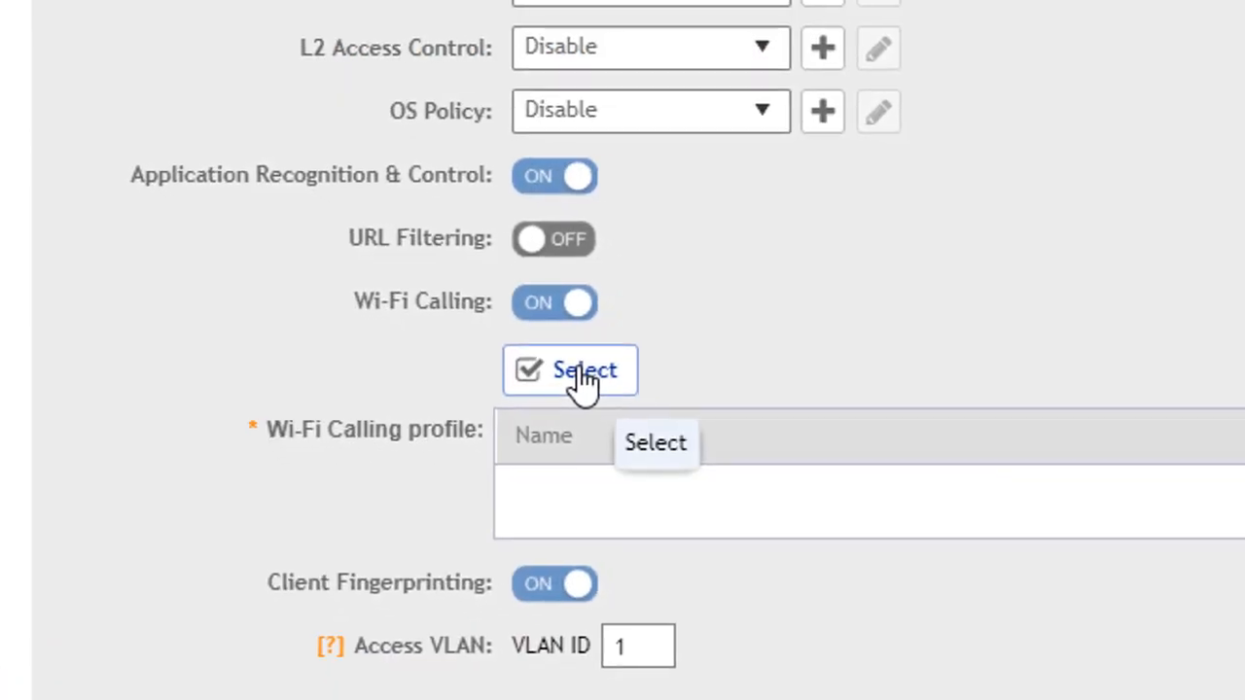
# Create a Wi-Fi Calling policy for the WLAN with carrier name ATT and QoS priority Voice.
pyautogui.click(574, 370)
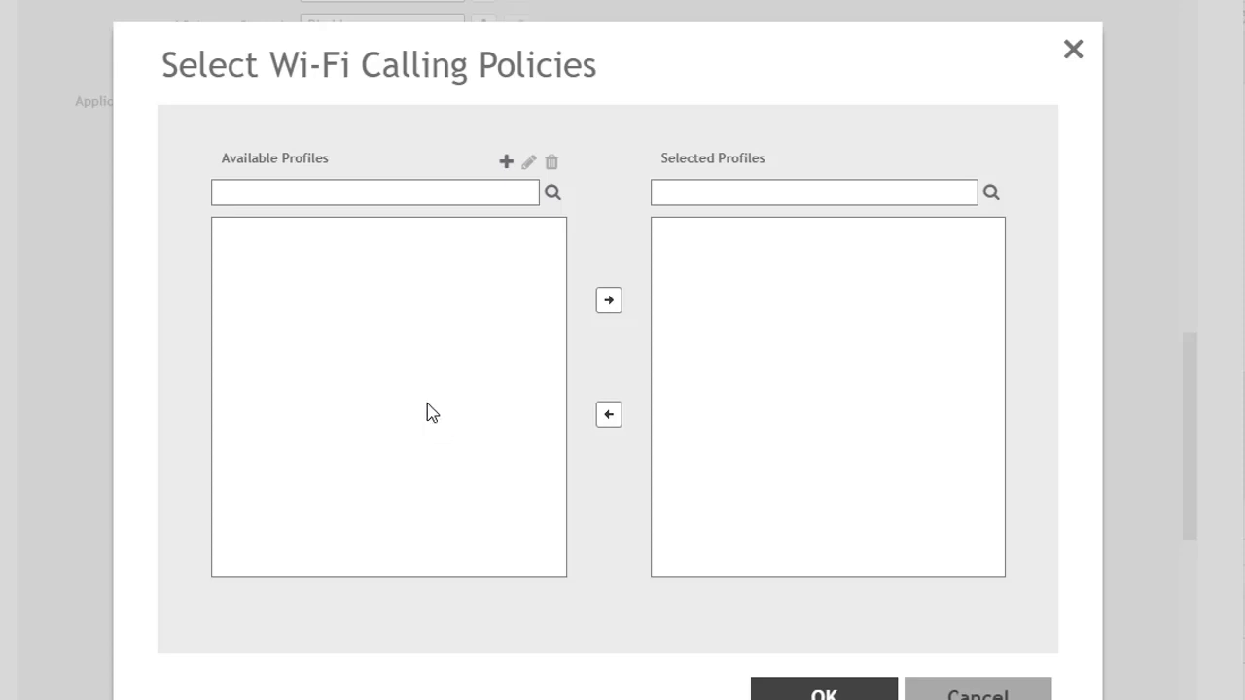
pyautogui.click(507, 162)
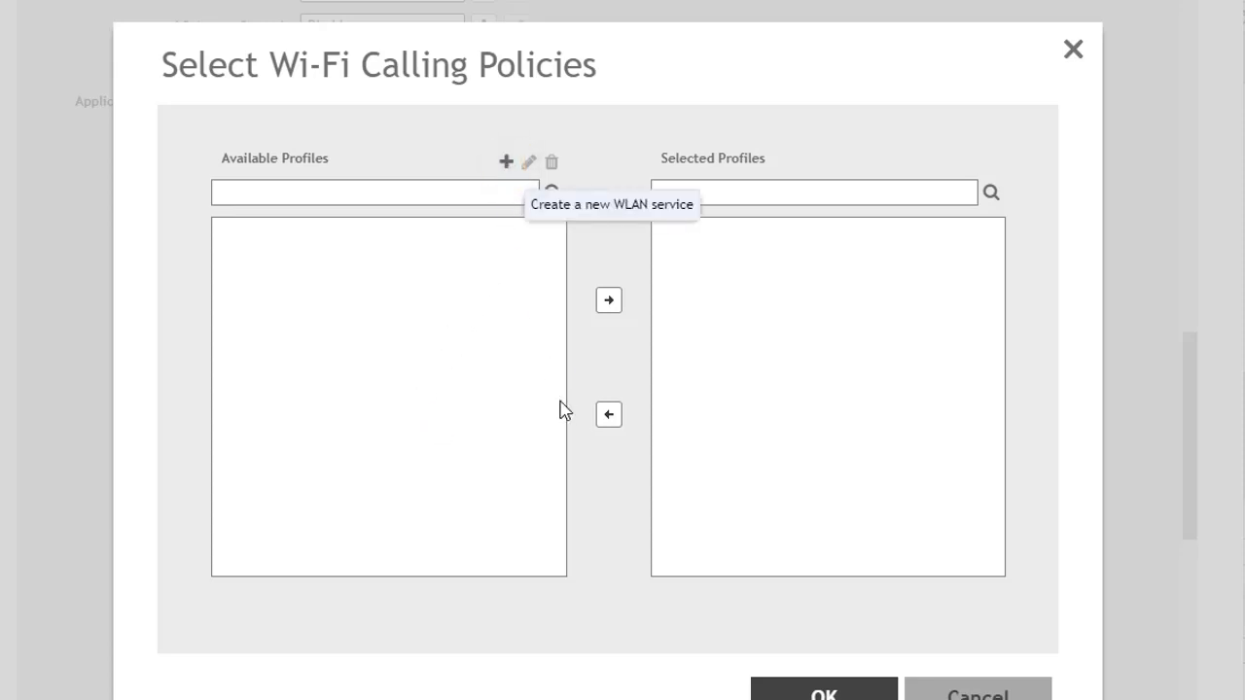
pyautogui.click(401, 207)
pyautogui.write('ATT')
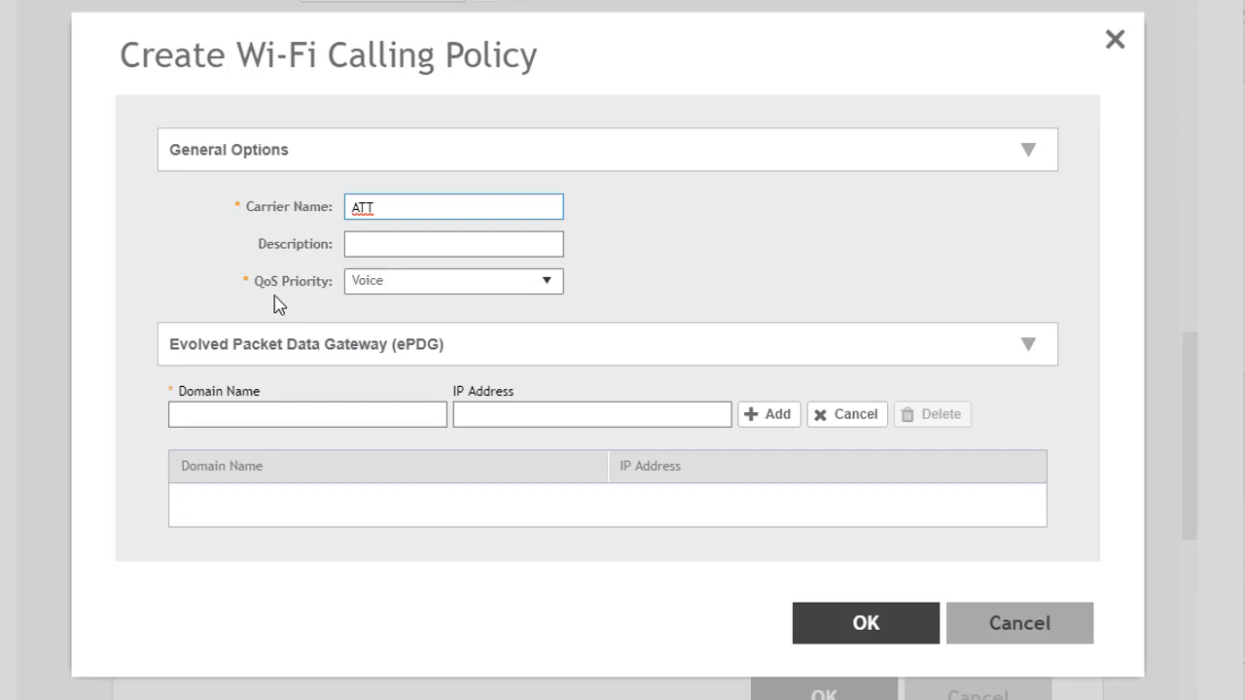
pyautogui.click(549, 284)
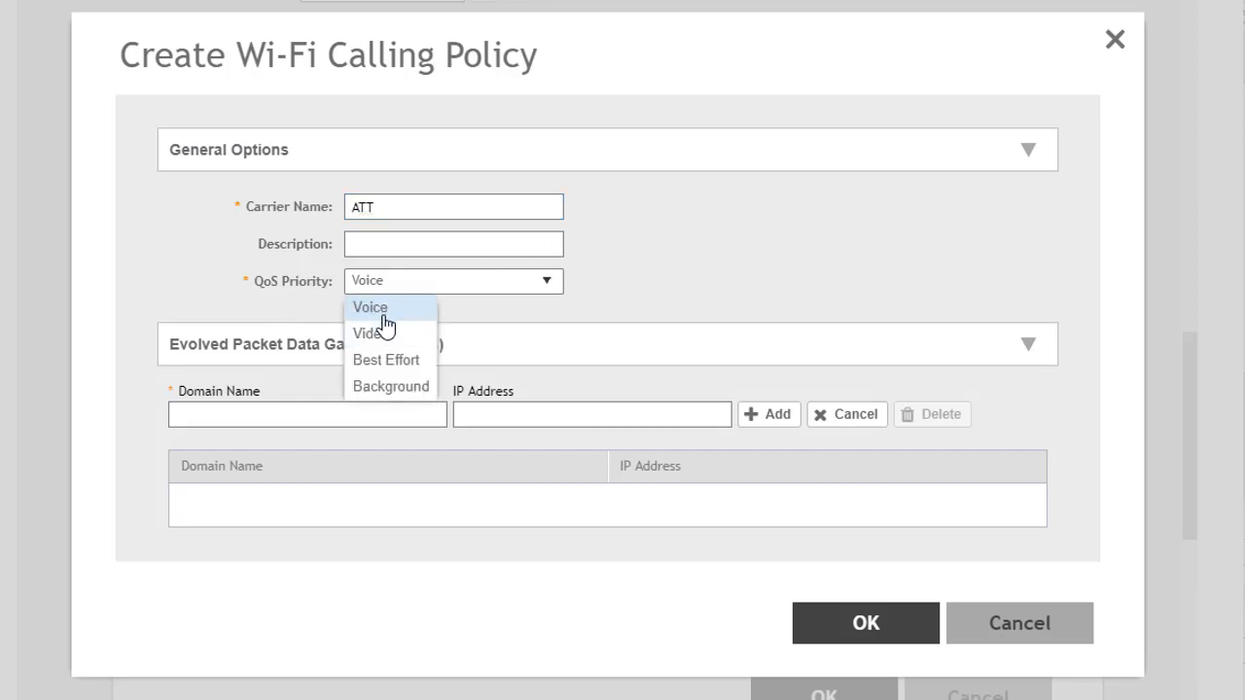
# Add the ePDG domain vmm.mobile.att.net without an IP address and save the Wi-Fi Calling policy.
pyautogui.click(377, 461)
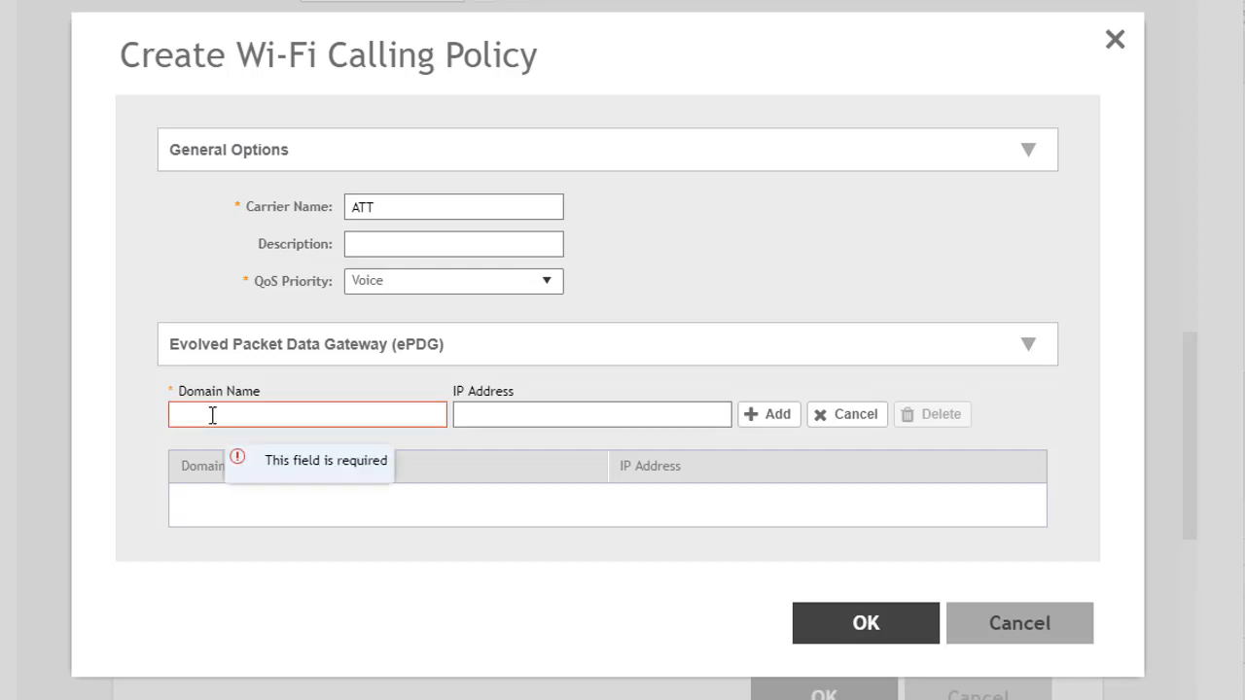
pyautogui.write('vmm.mobile.att.net')
pyautogui.press('Tab')
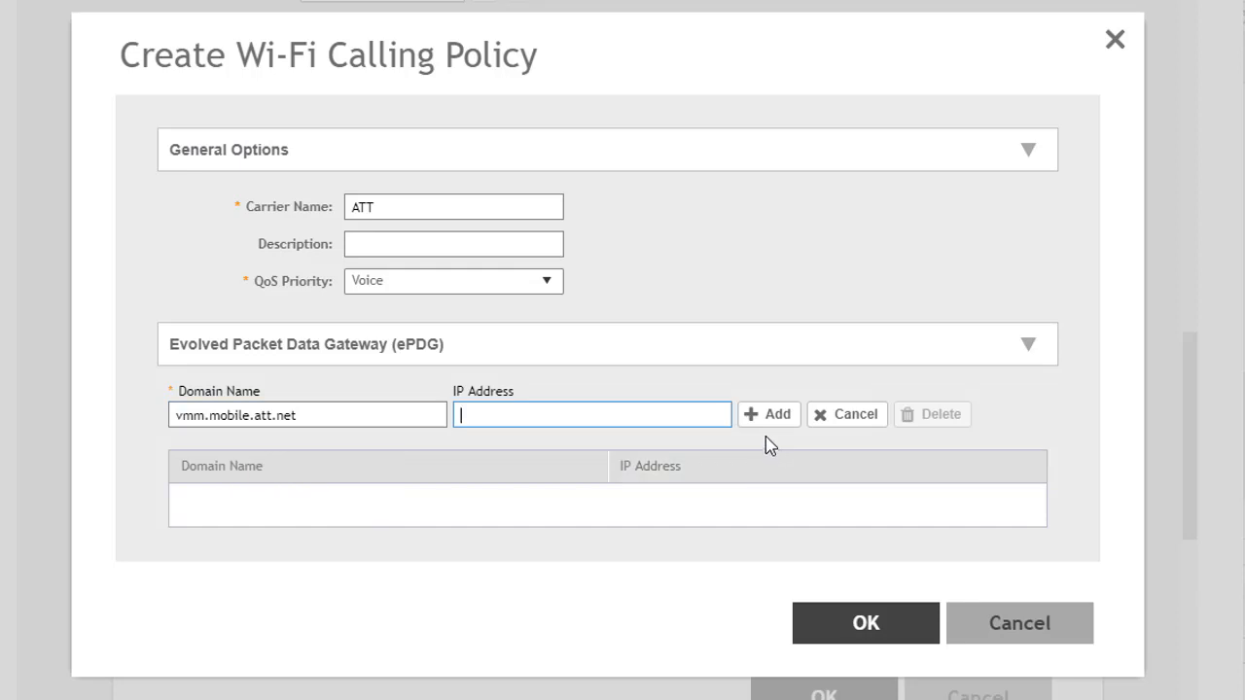
pyautogui.click(773, 416)
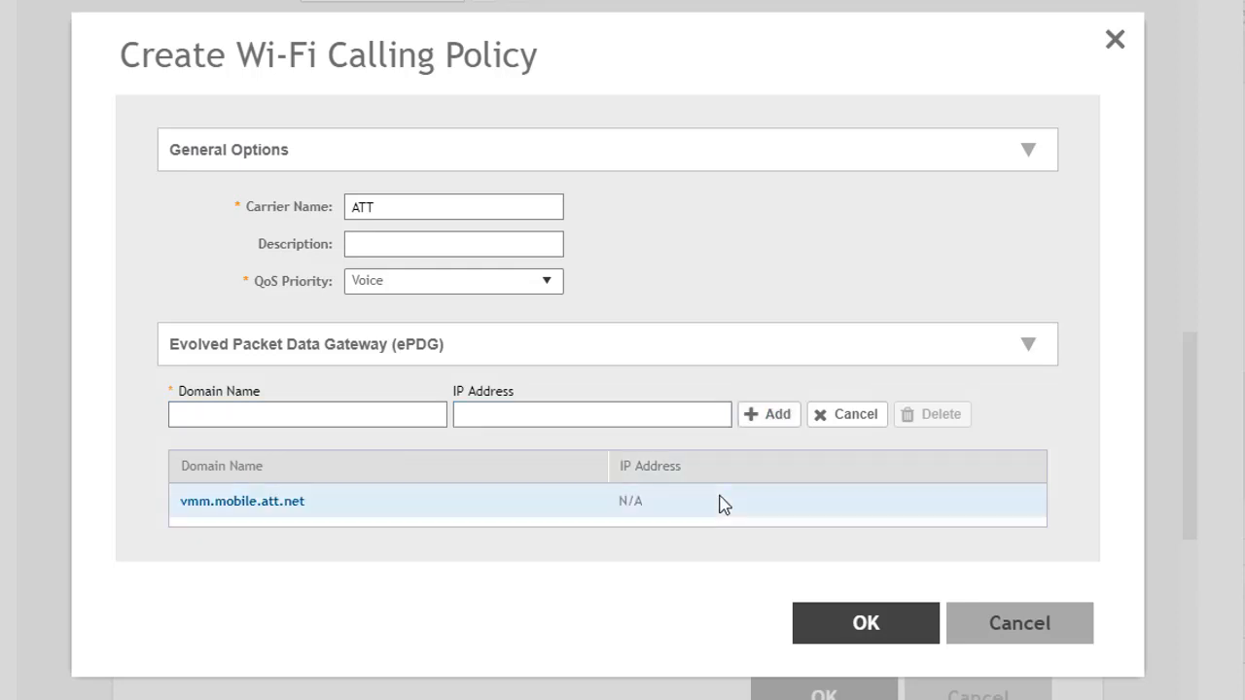
pyautogui.click(221, 410)
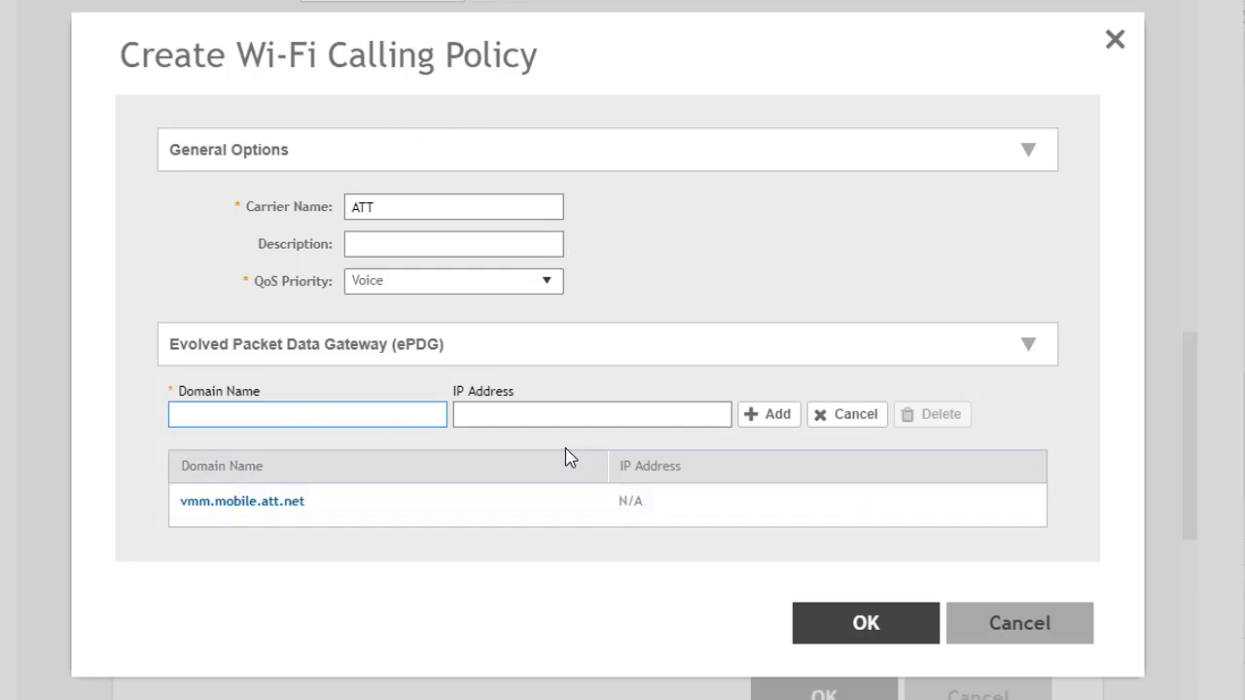
pyautogui.click(861, 630)
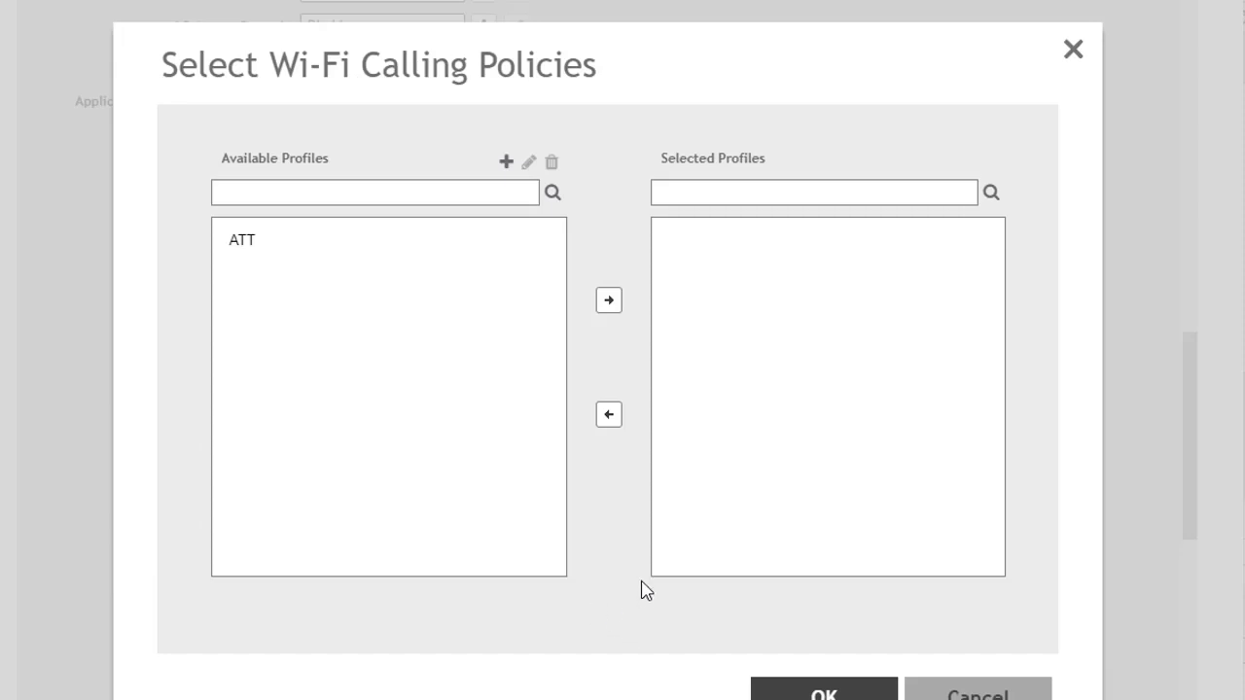
# Assign the ATT policy as the WLAN's Wi-Fi Calling profile and open the Wi-Fi Calling page among the services and profiles.
pyautogui.click(261, 251)
pyautogui.click(618, 305)
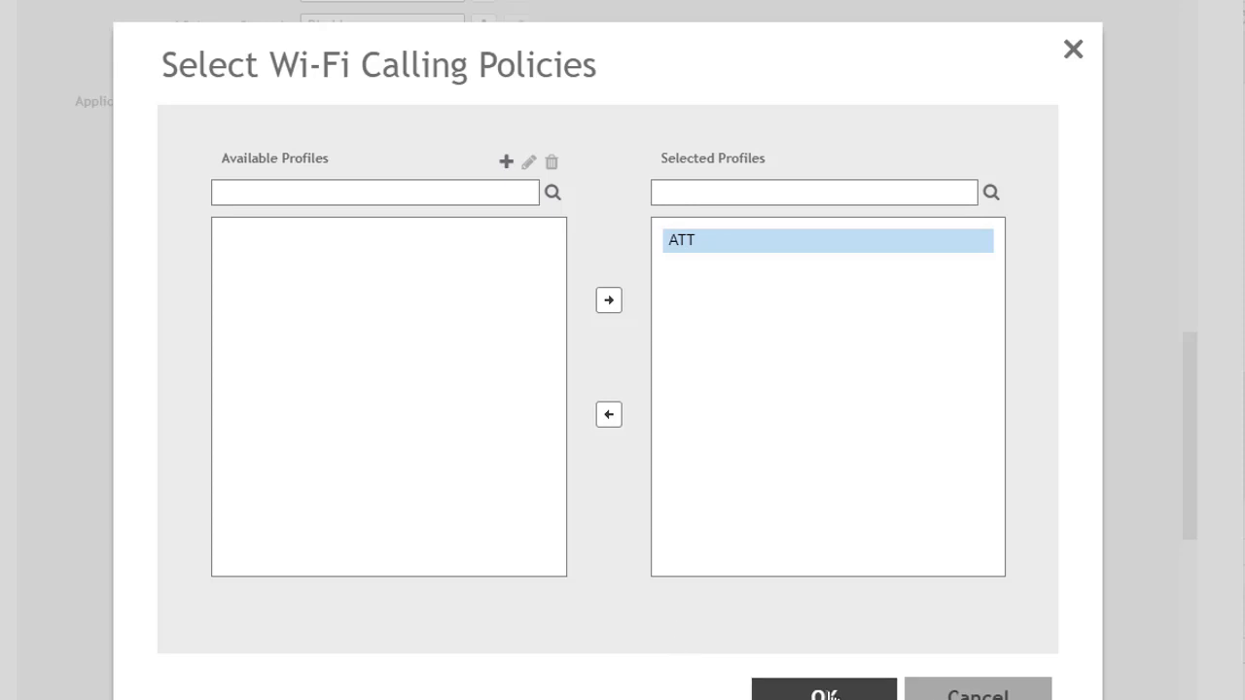
pyautogui.click(825, 694)
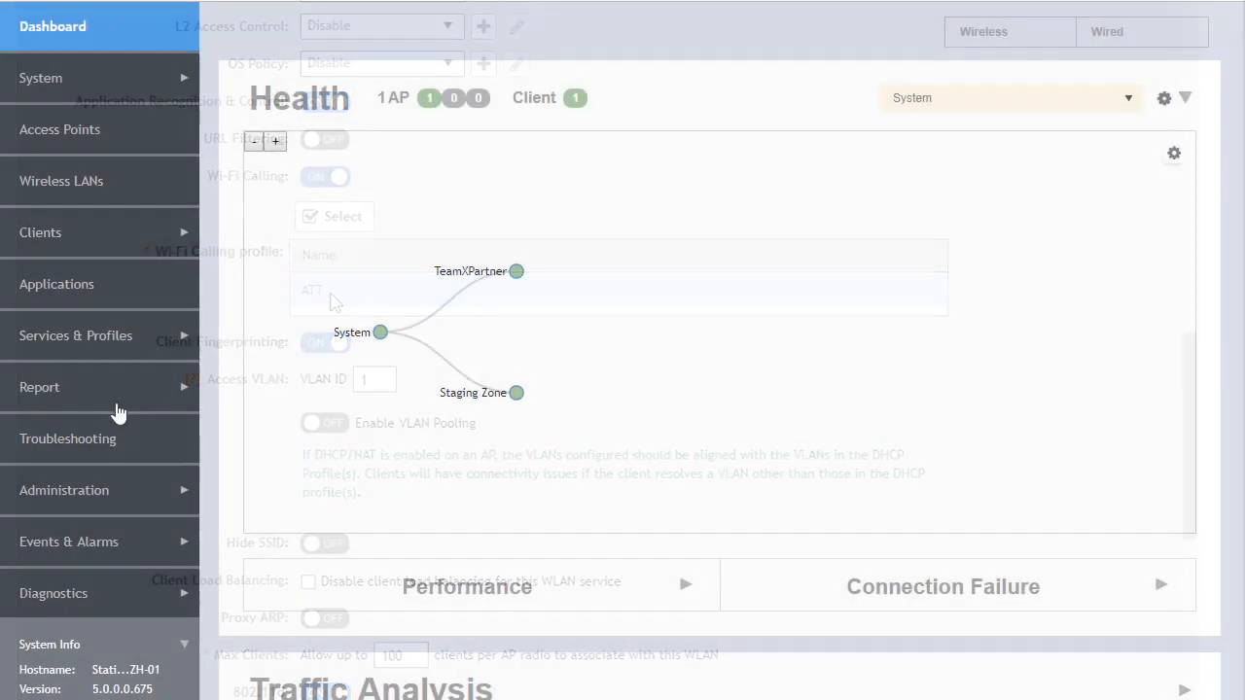
pyautogui.click(97, 337)
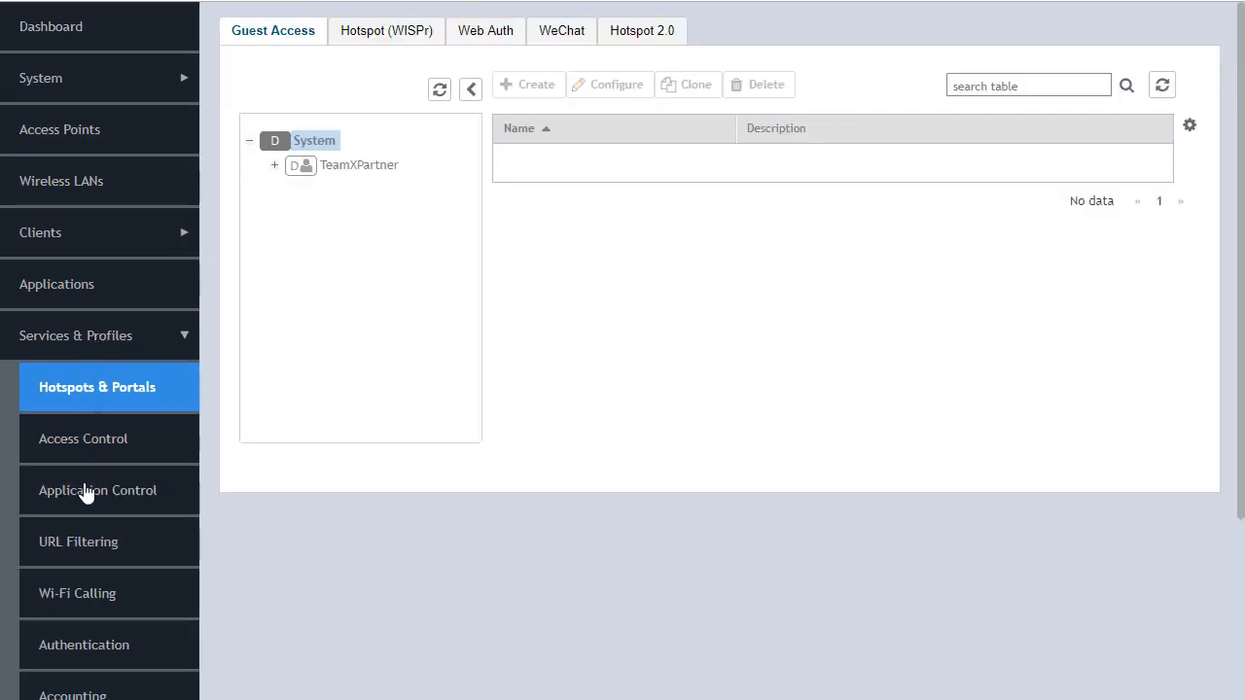
pyautogui.click(84, 603)
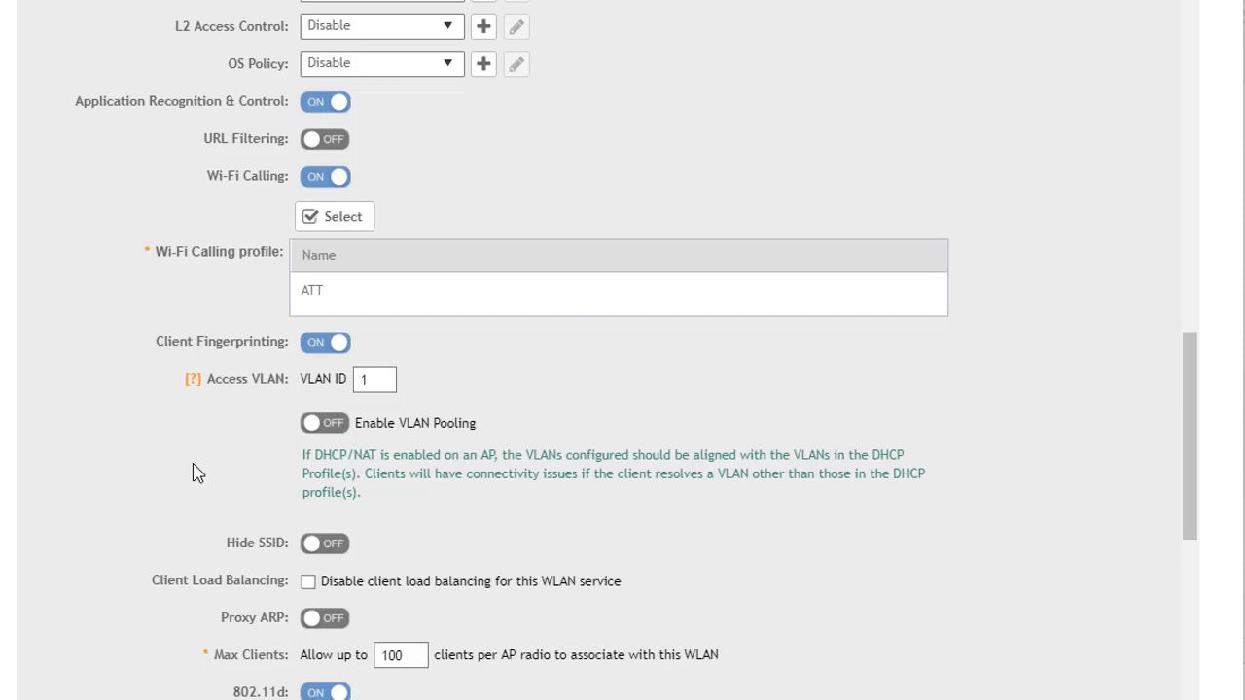
# Enable VLAN pooling for the WLAN and find TeamXPartner's VLAN Pooling profiles among the access control services.
pyautogui.click(324, 424)
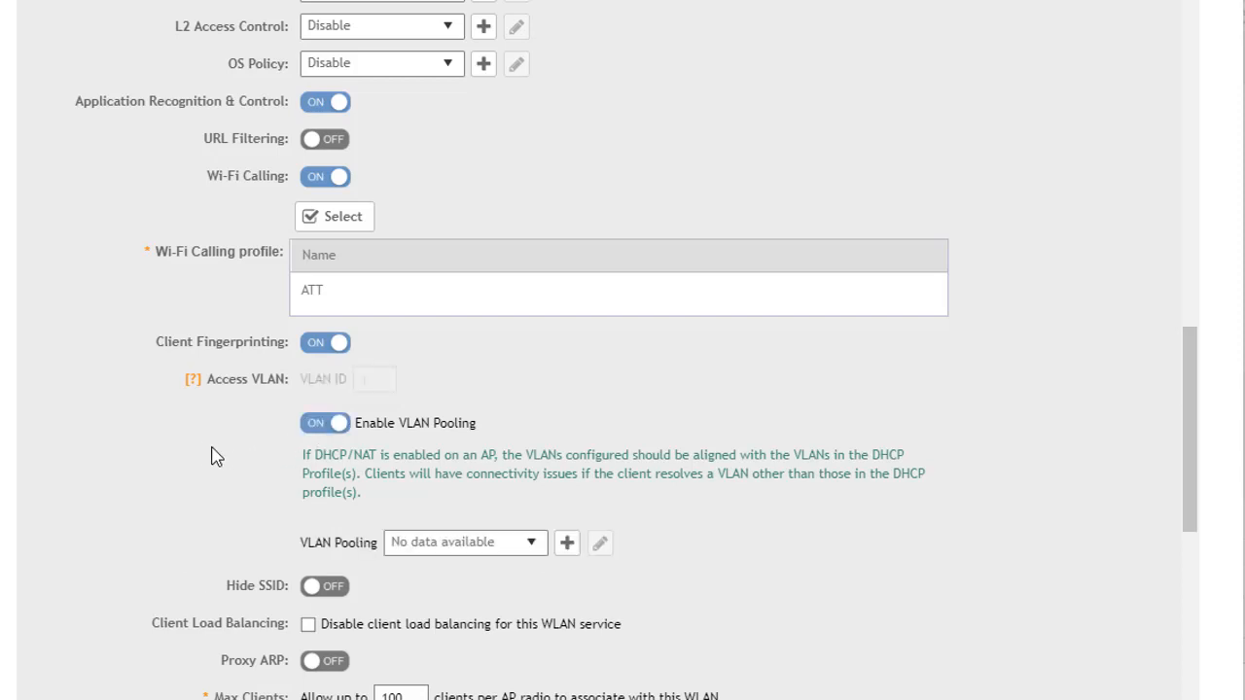
pyautogui.click(532, 544)
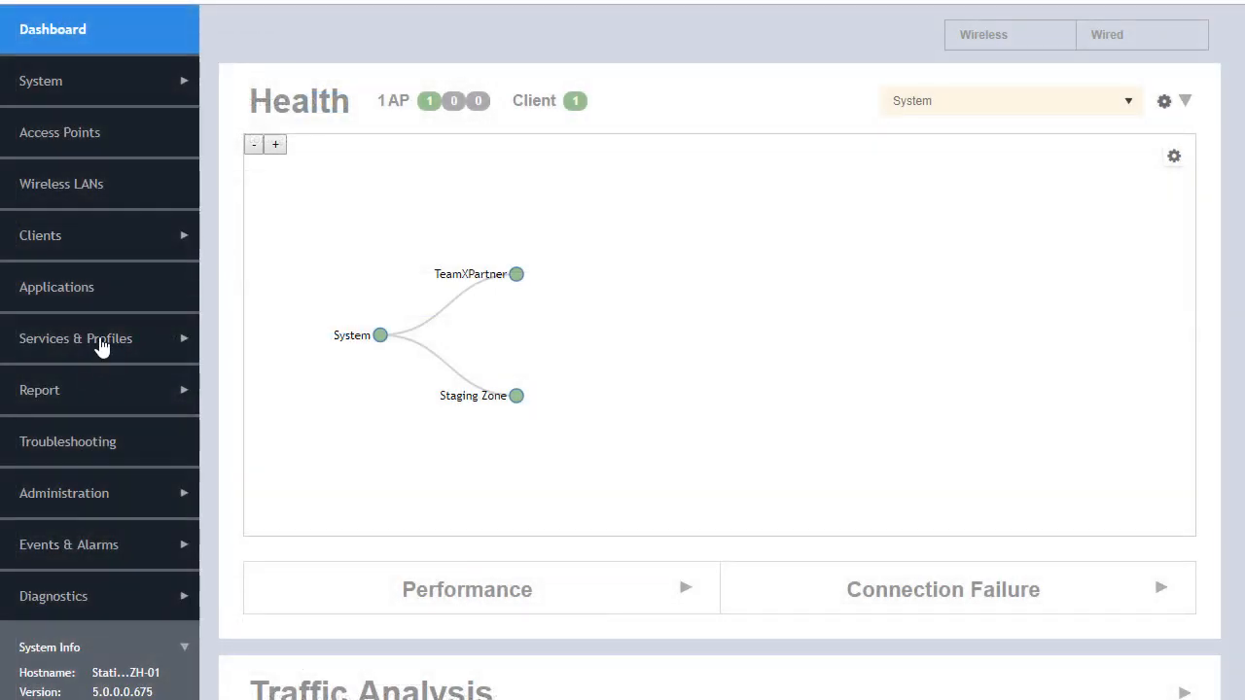
pyautogui.click(101, 347)
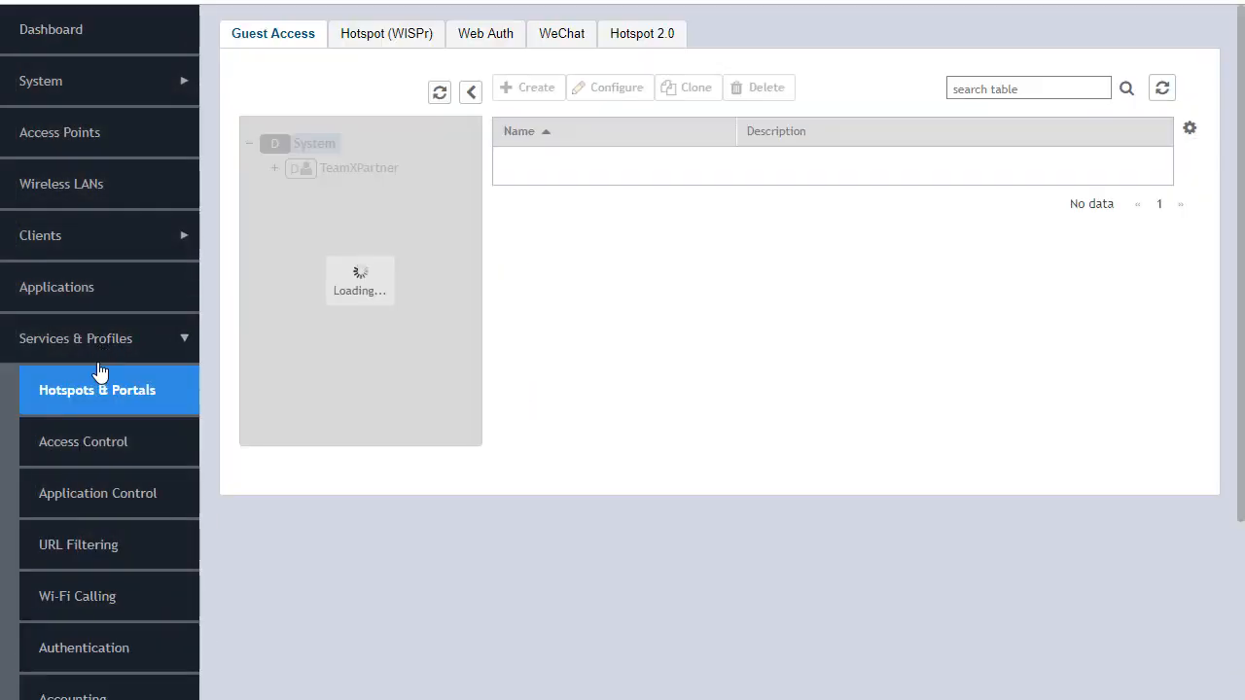
pyautogui.click(85, 445)
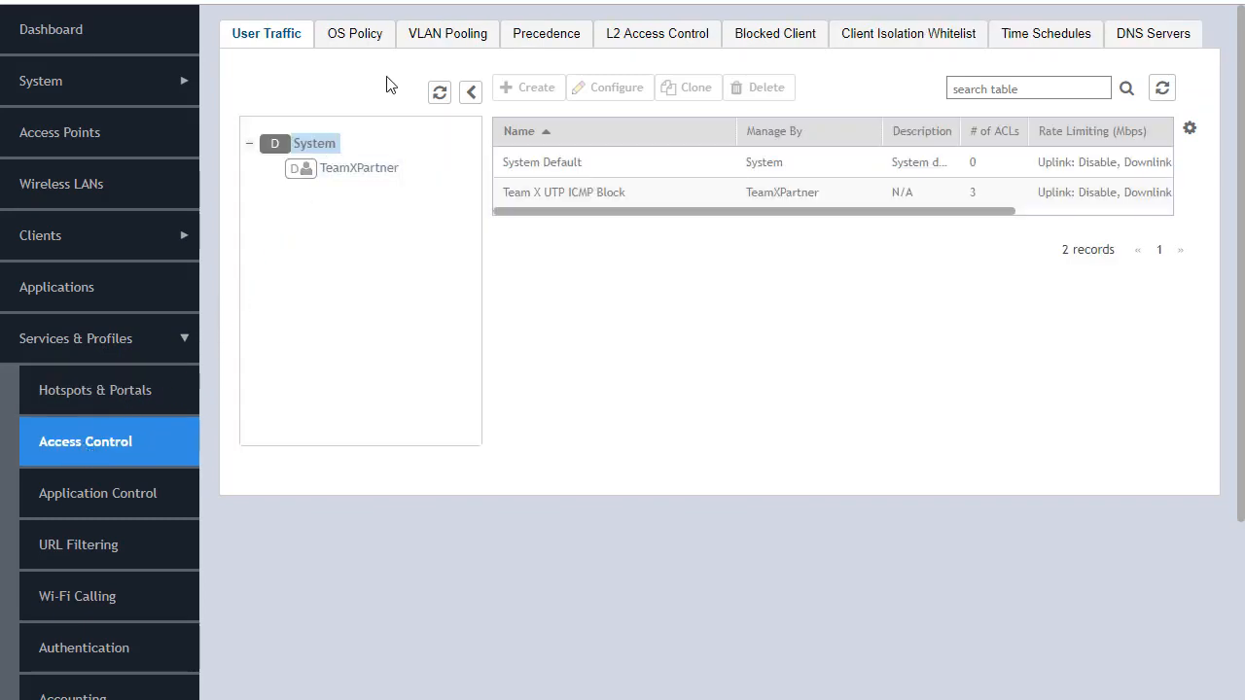
pyautogui.click(445, 37)
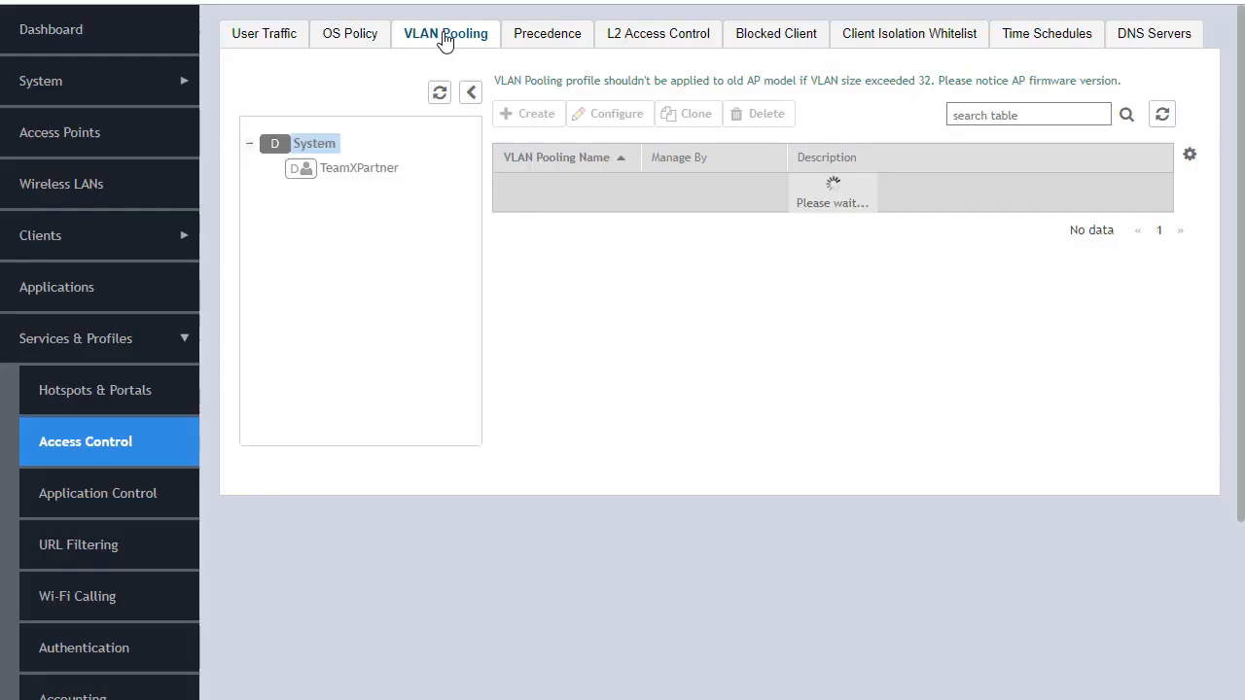
pyautogui.click(368, 169)
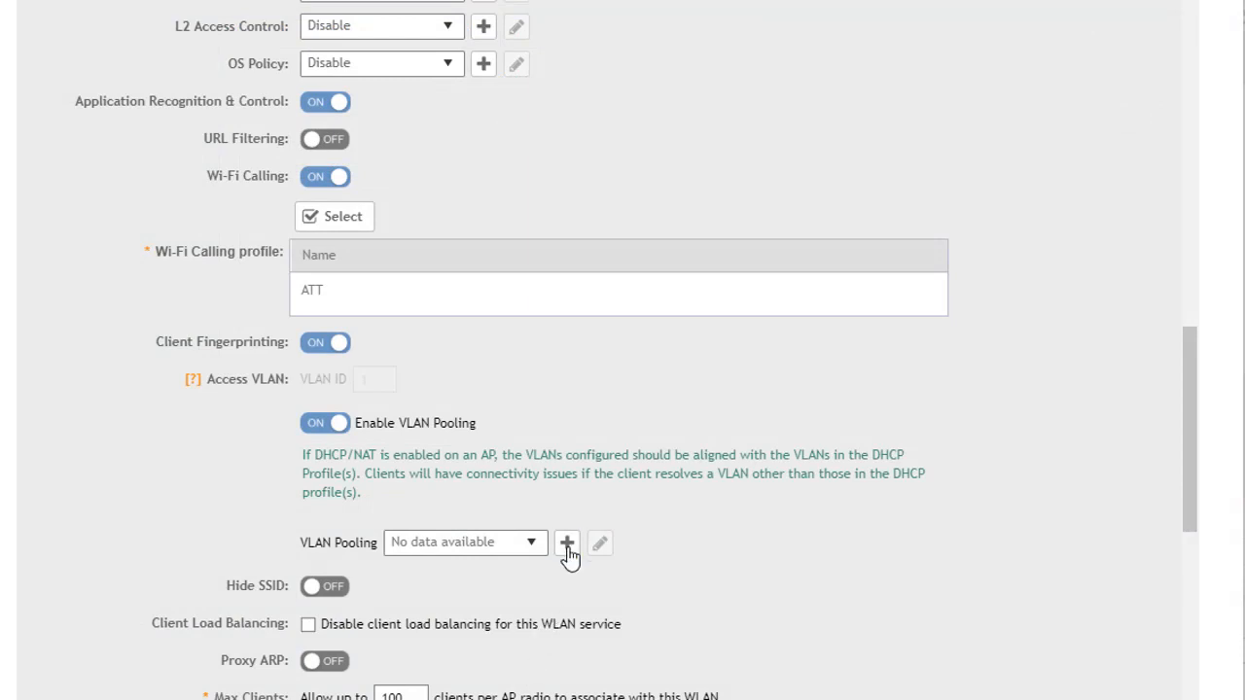
# Start a new VLAN pooling profile from the WLAN settings and enter VLANs 16-24.
pyautogui.click(567, 544)
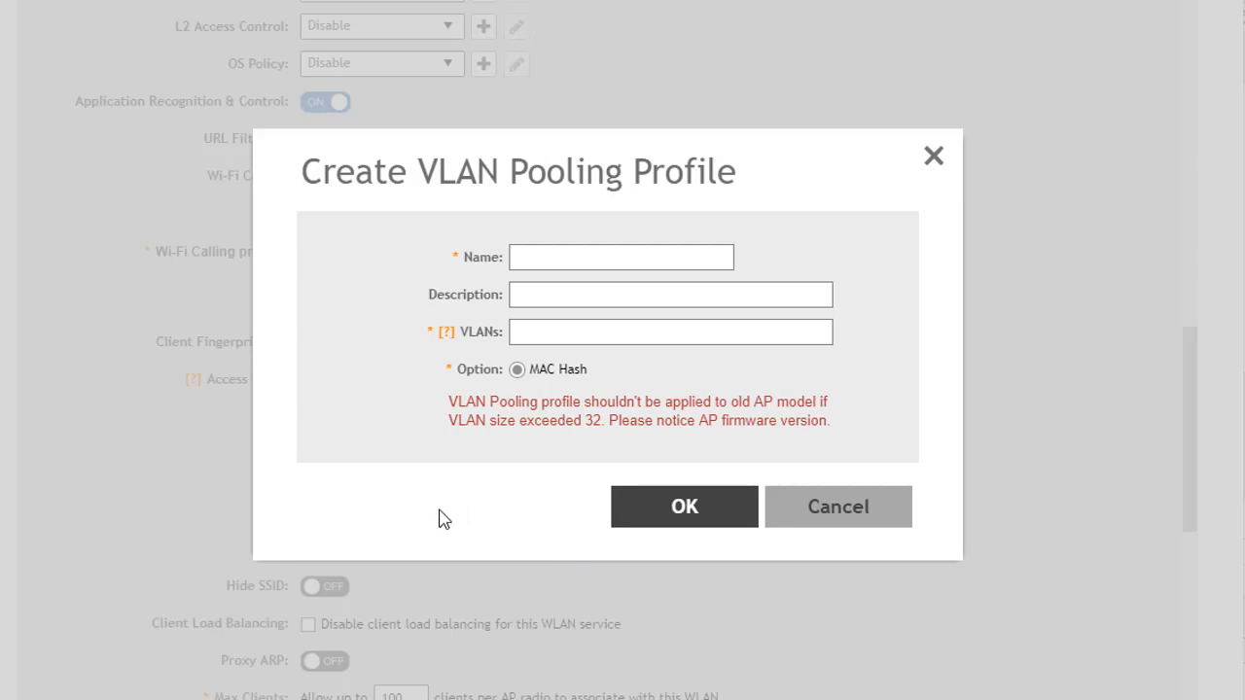
pyautogui.click(575, 334)
pyautogui.write('16-24')
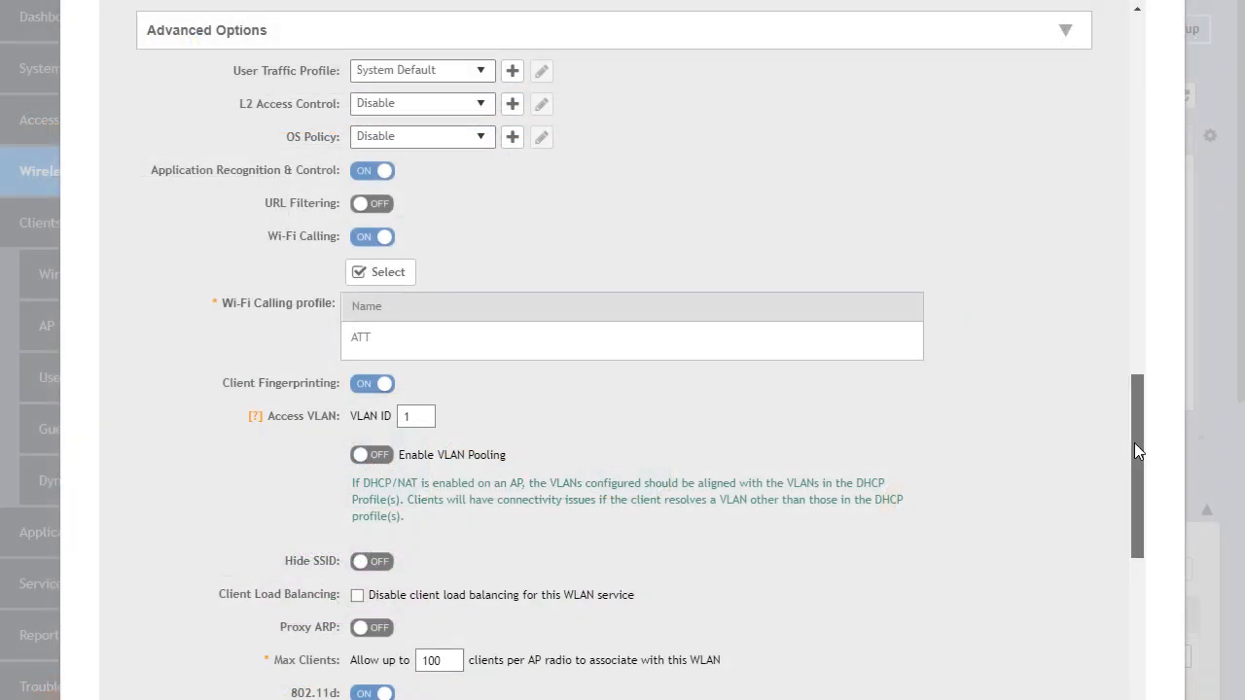
# Try disabling client load balancing for the WLAN service and restore the setting.
pyautogui.moveTo(1136, 449); pyautogui.dragTo(1148, 516)
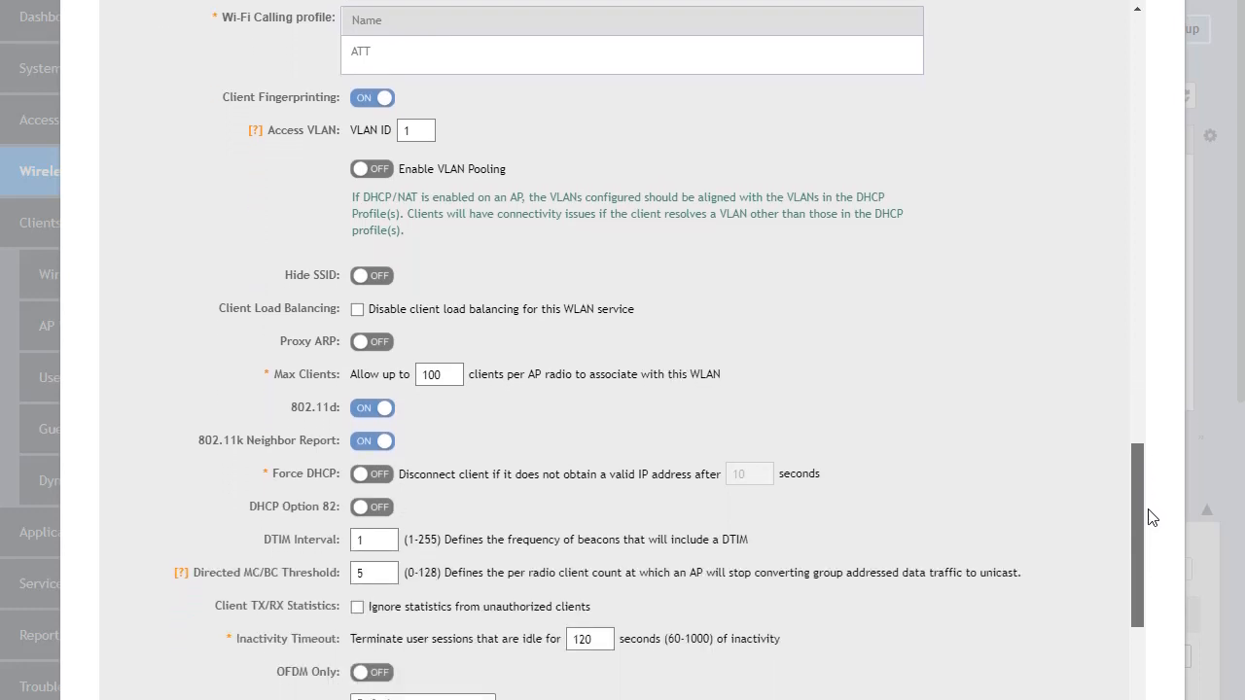
pyautogui.click(357, 309)
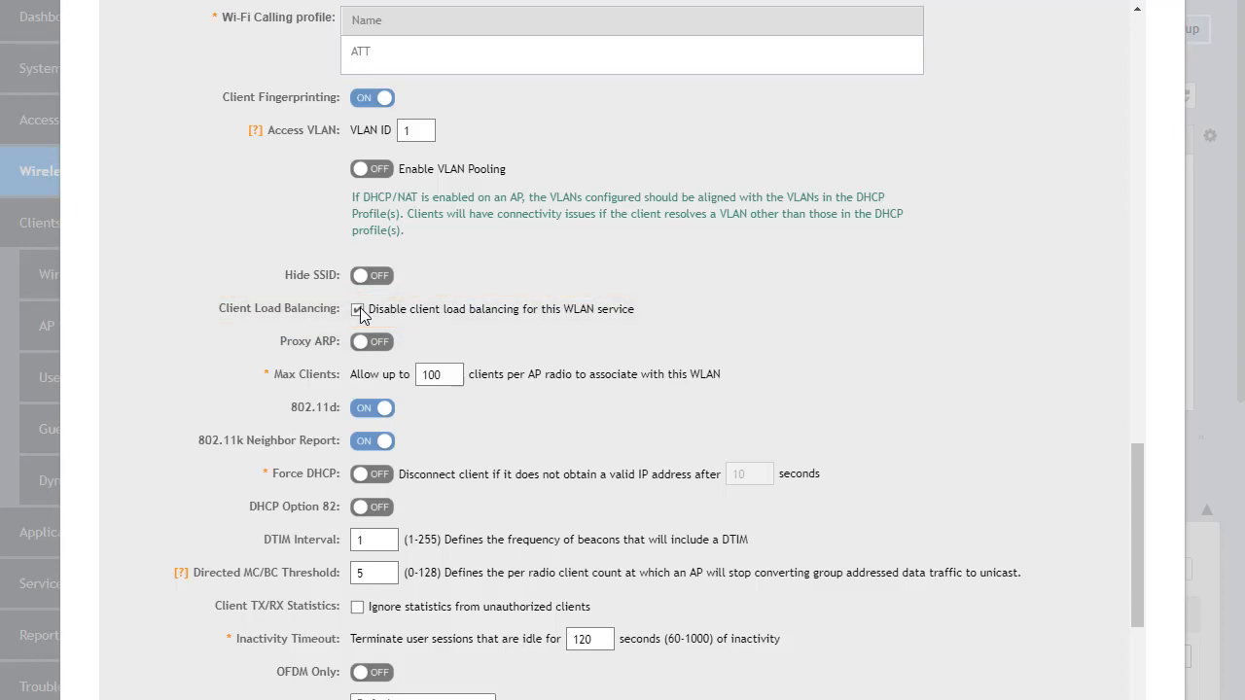
pyautogui.click(357, 309)
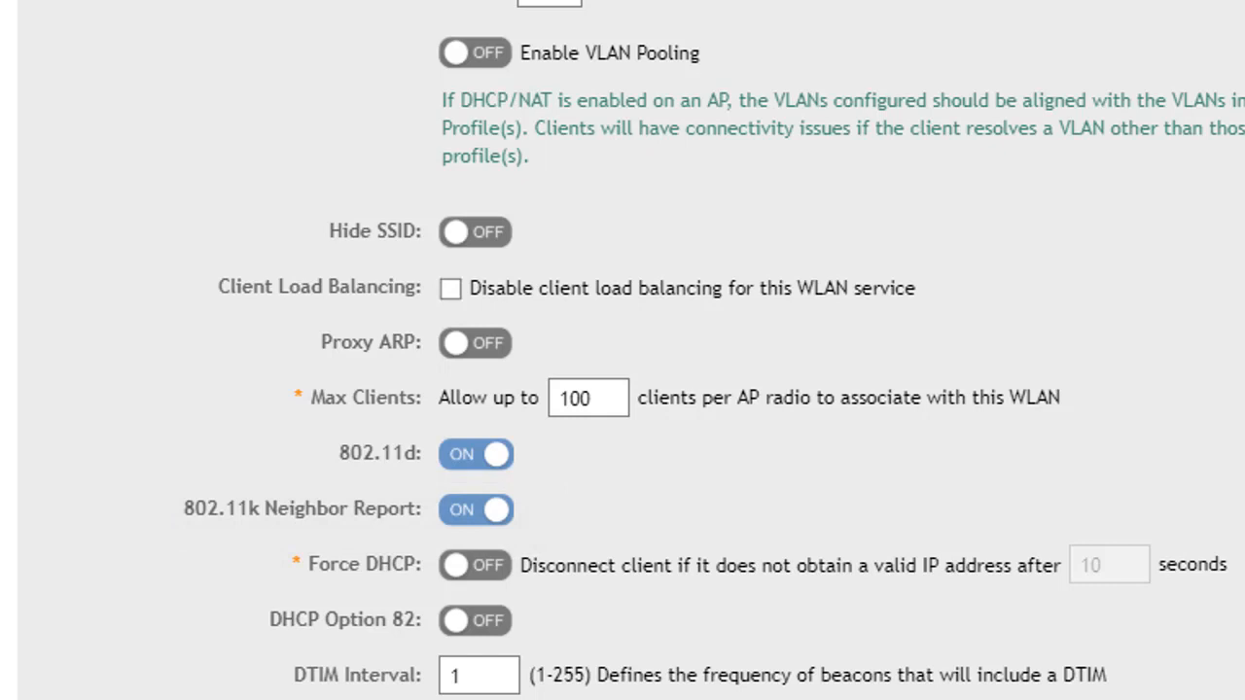
# Set the WLAN's time schedule to Specific and open the schedule profile choices.
pyautogui.scroll(-1, 623, 350)
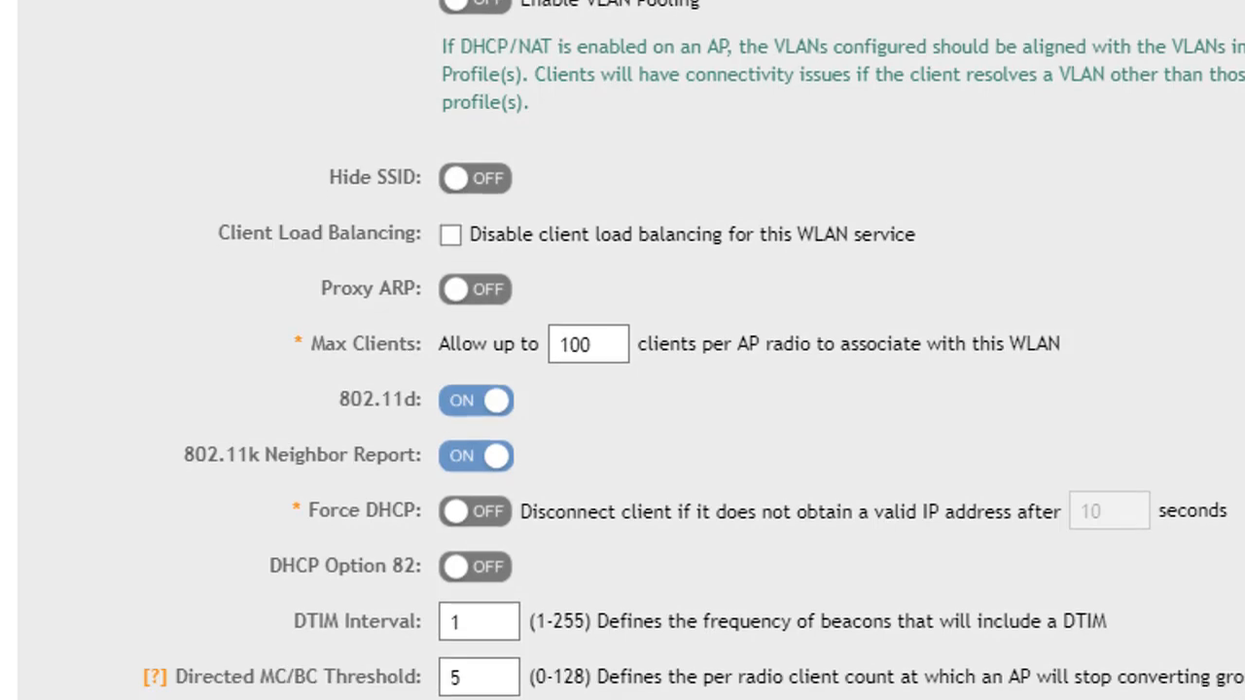
pyautogui.scroll(-5, 622, 350)
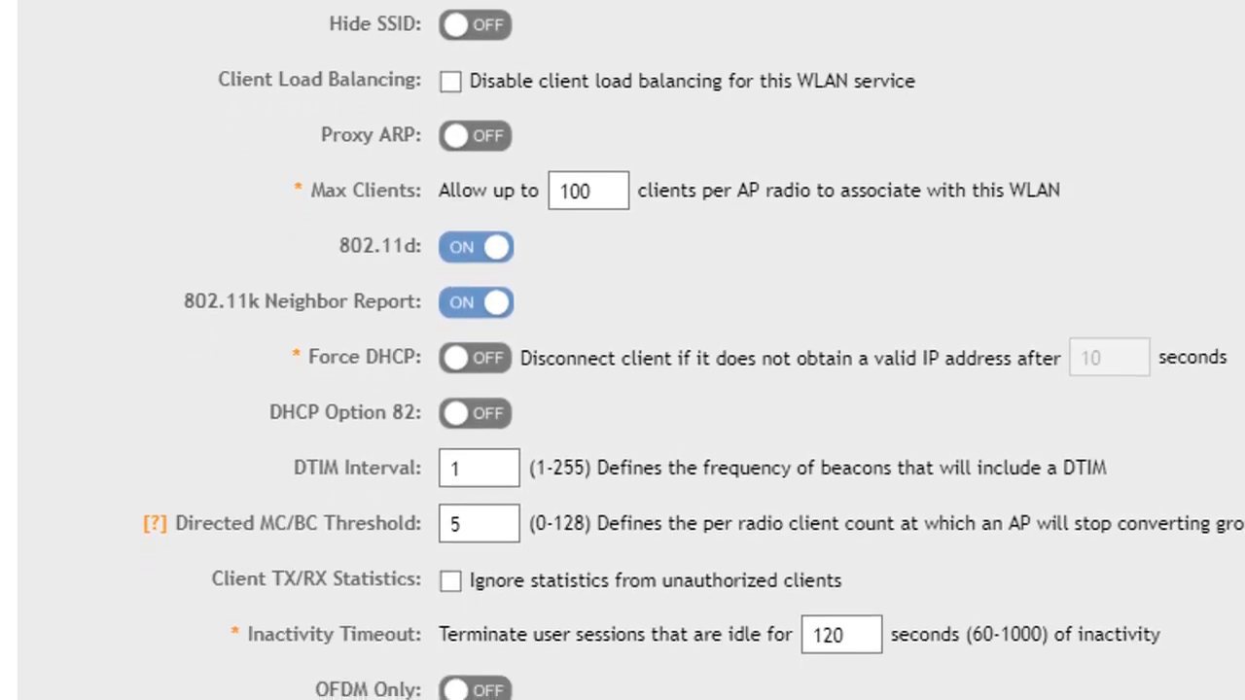
pyautogui.scroll(-3, 623, 350)
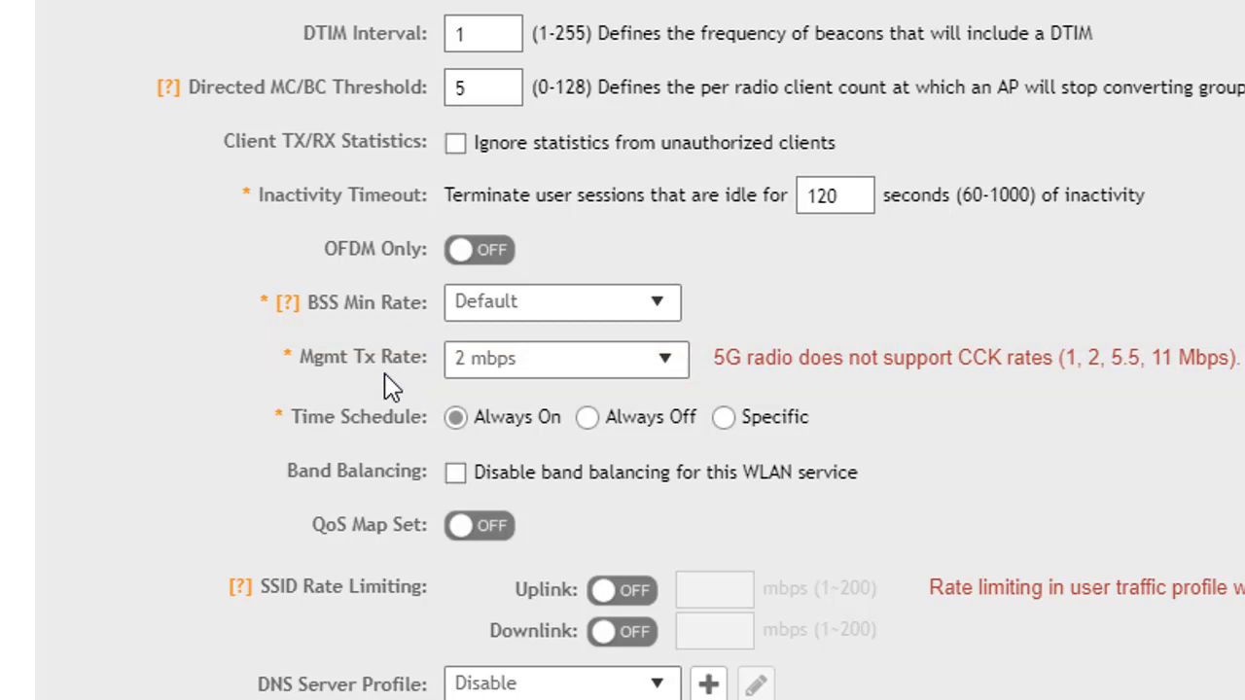
pyautogui.scroll(-3, 389, 386)
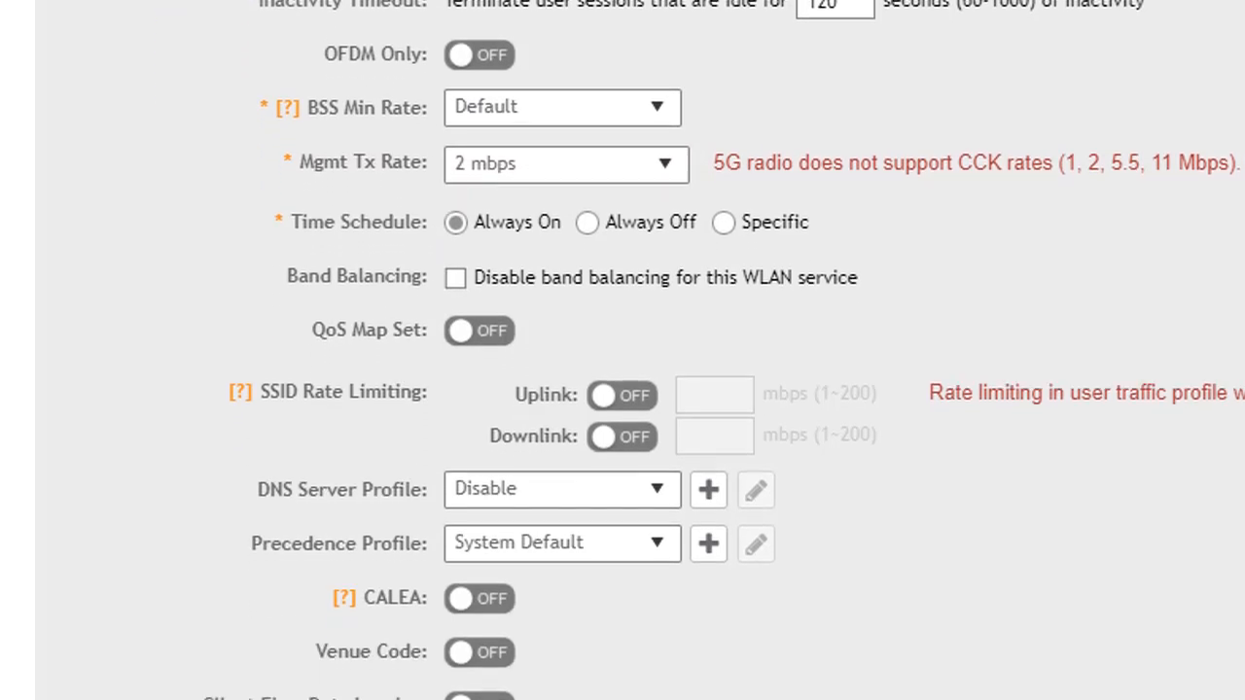
pyautogui.scroll(-1, 623, 350)
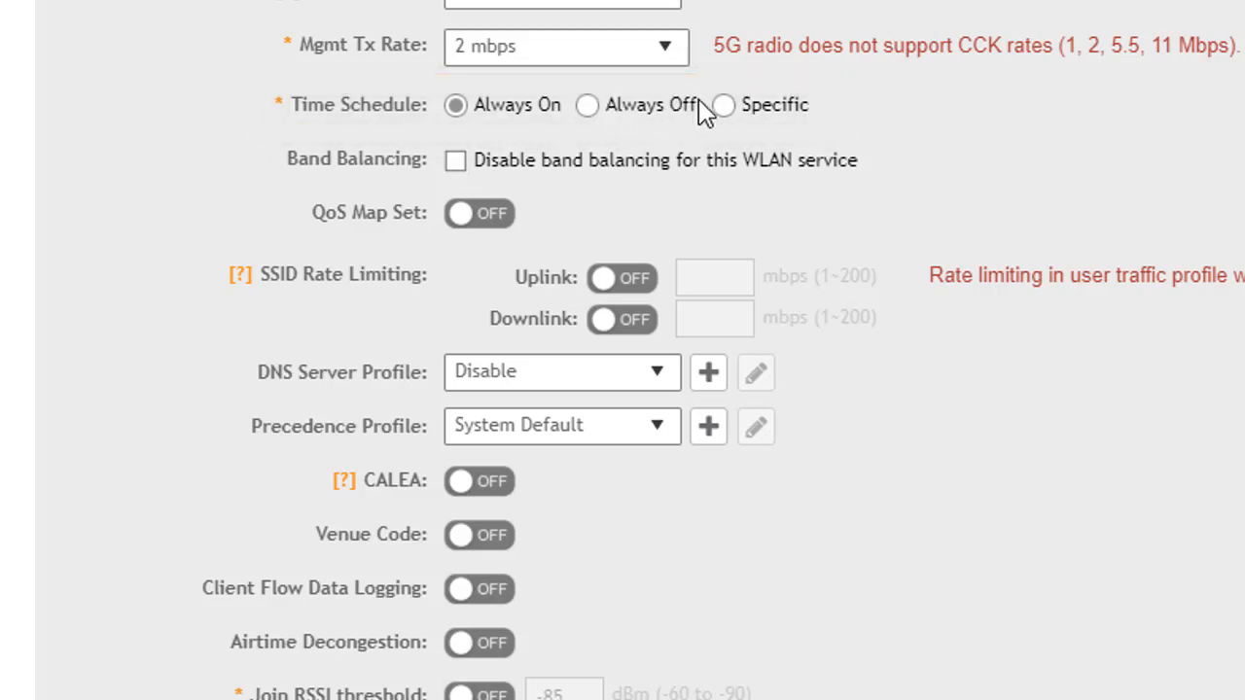
pyautogui.click(725, 106)
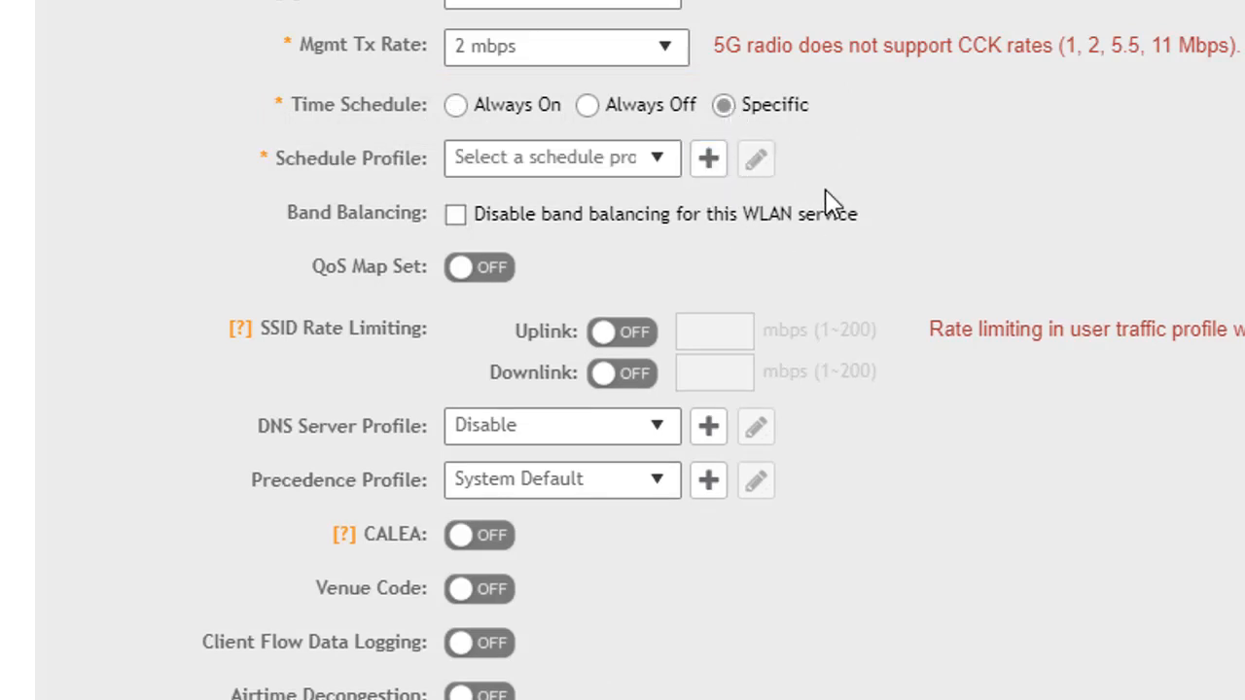
pyautogui.click(660, 161)
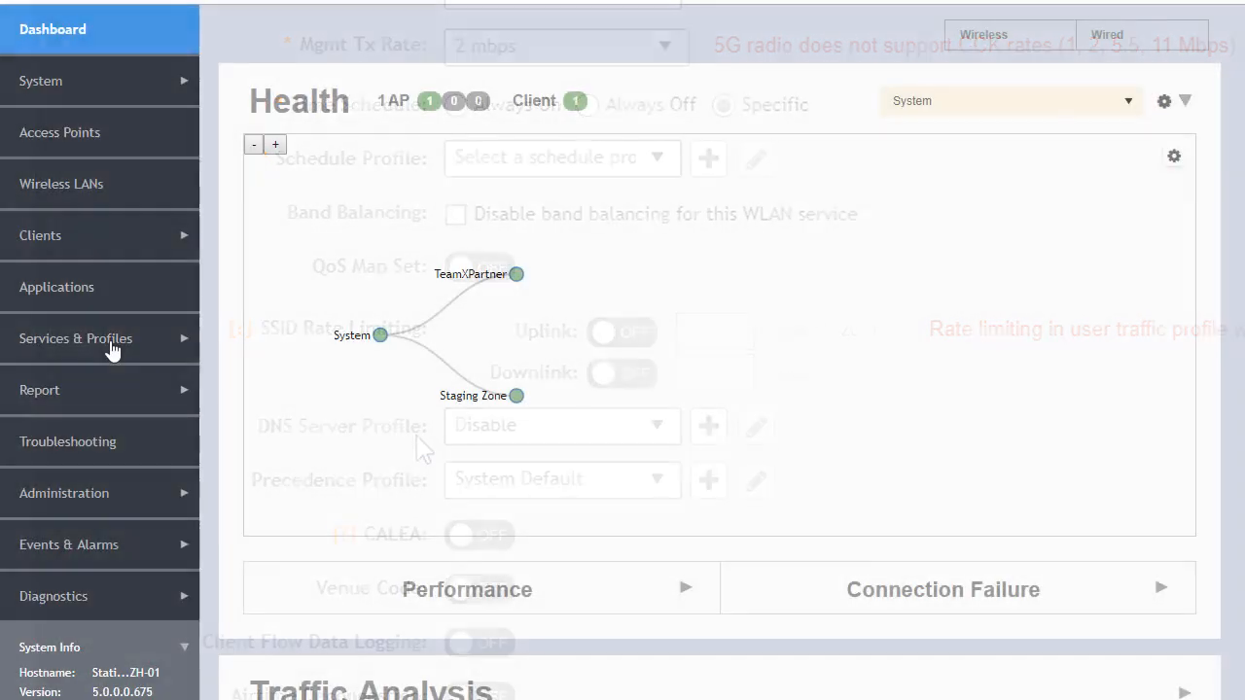
# Look at the DNS Servers profiles for TeamXPartner among the access control services.
pyautogui.click(112, 348)
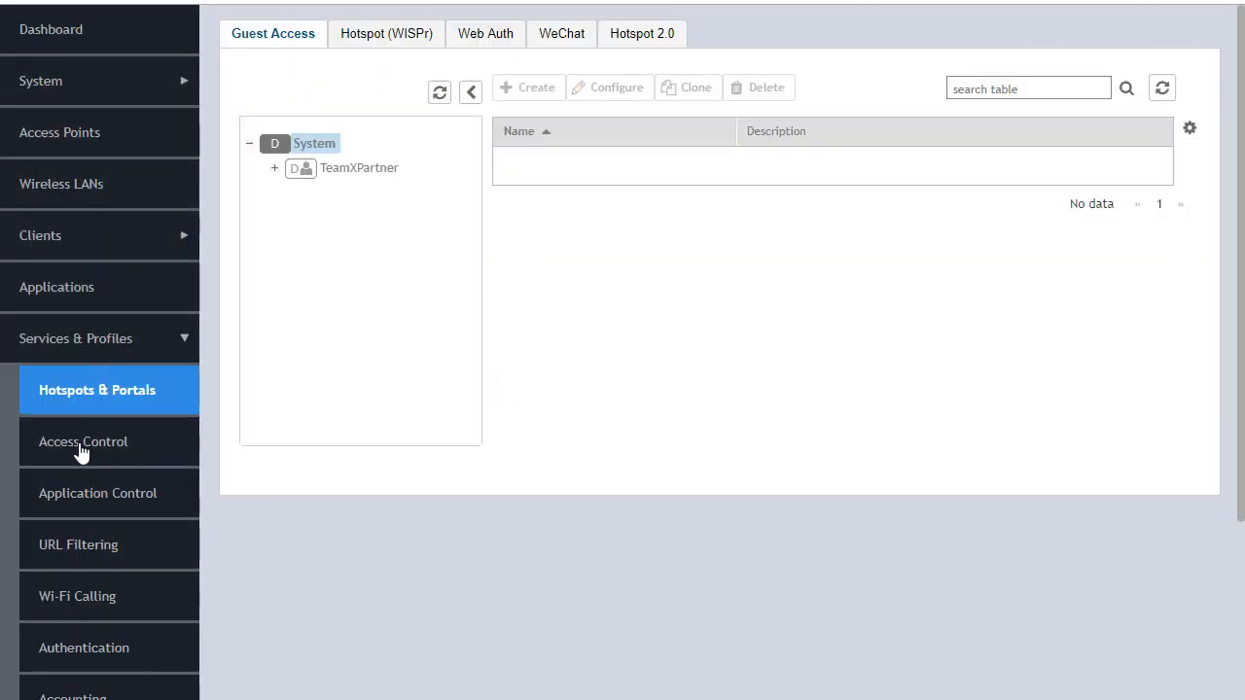
pyautogui.click(82, 450)
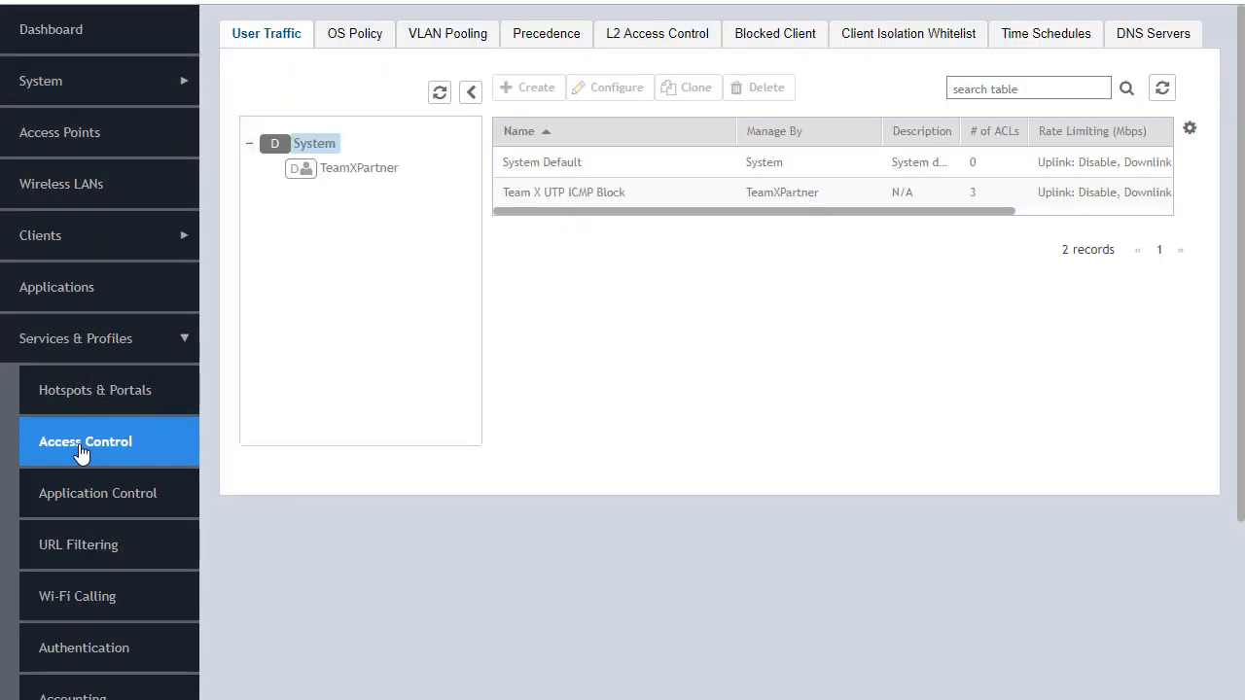
pyautogui.click(1125, 36)
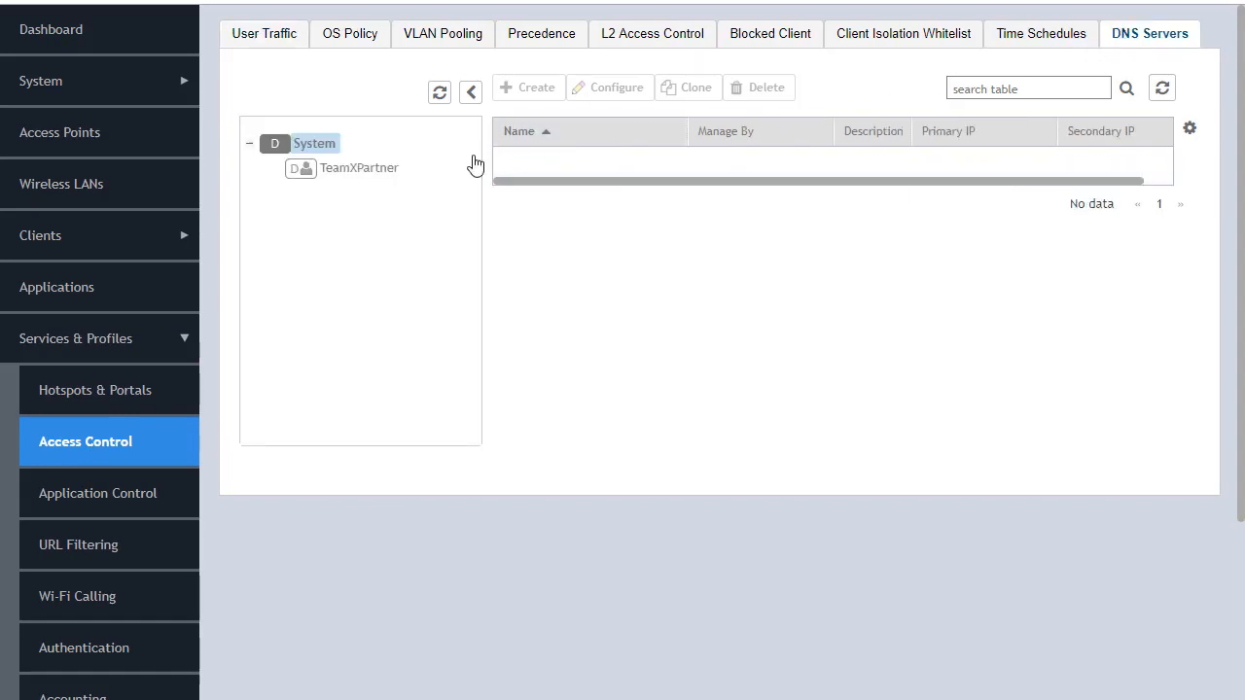
pyautogui.click(396, 169)
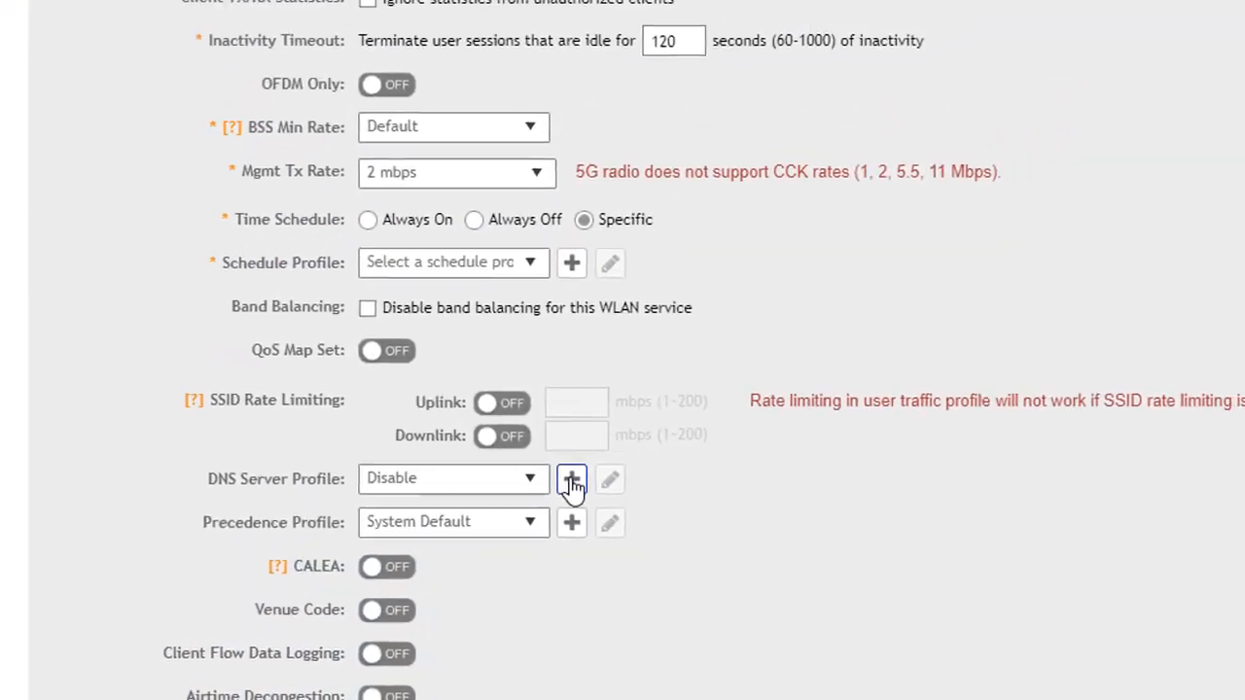
# Try enabling Client Flow Data Logging for the WLAN and switch it back off.
pyautogui.click(659, 448)
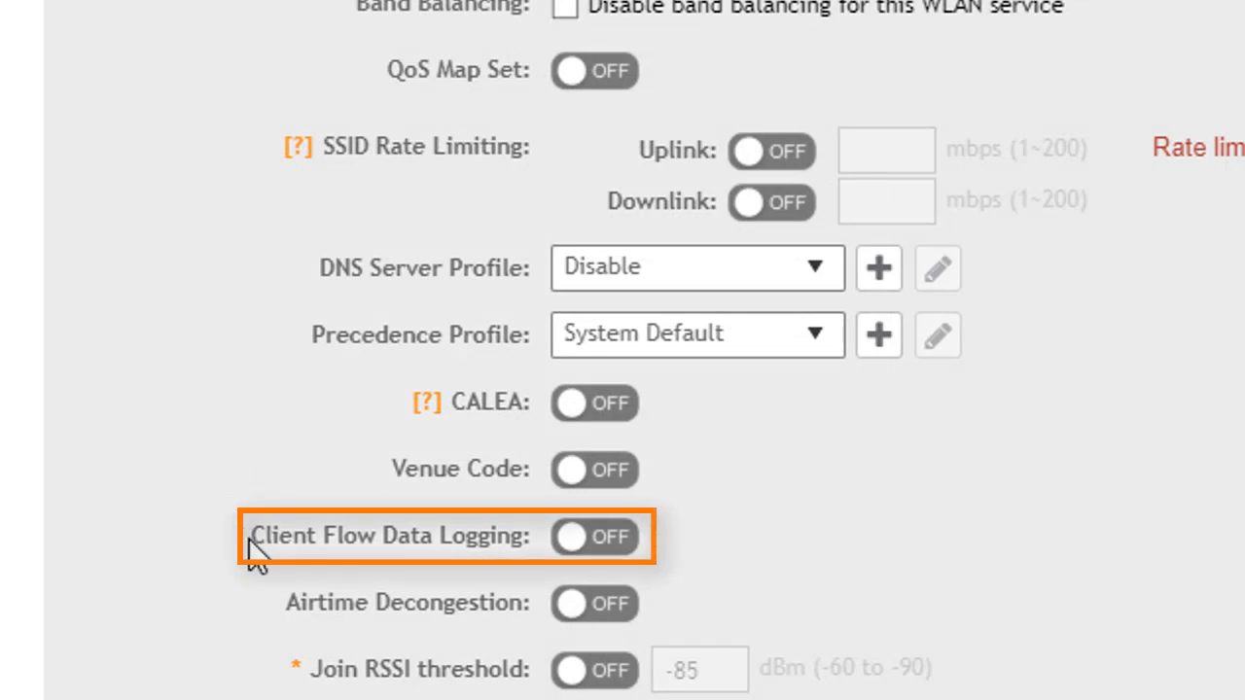
pyautogui.click(593, 538)
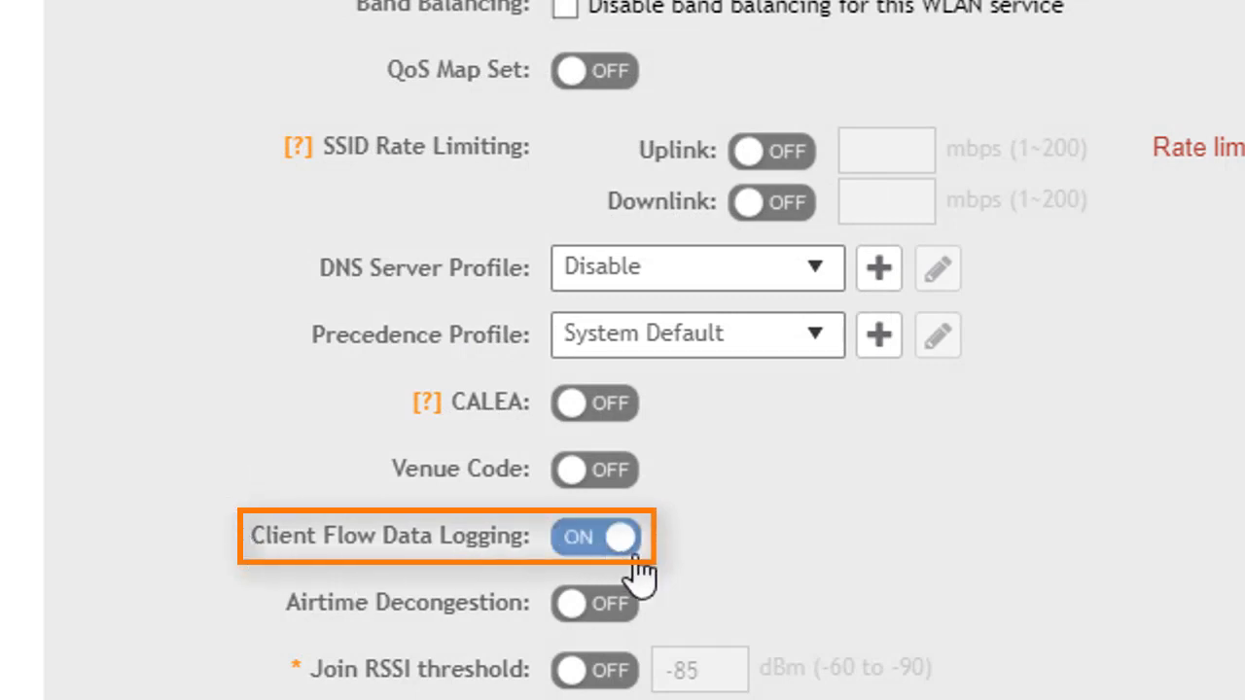
pyautogui.click(583, 550)
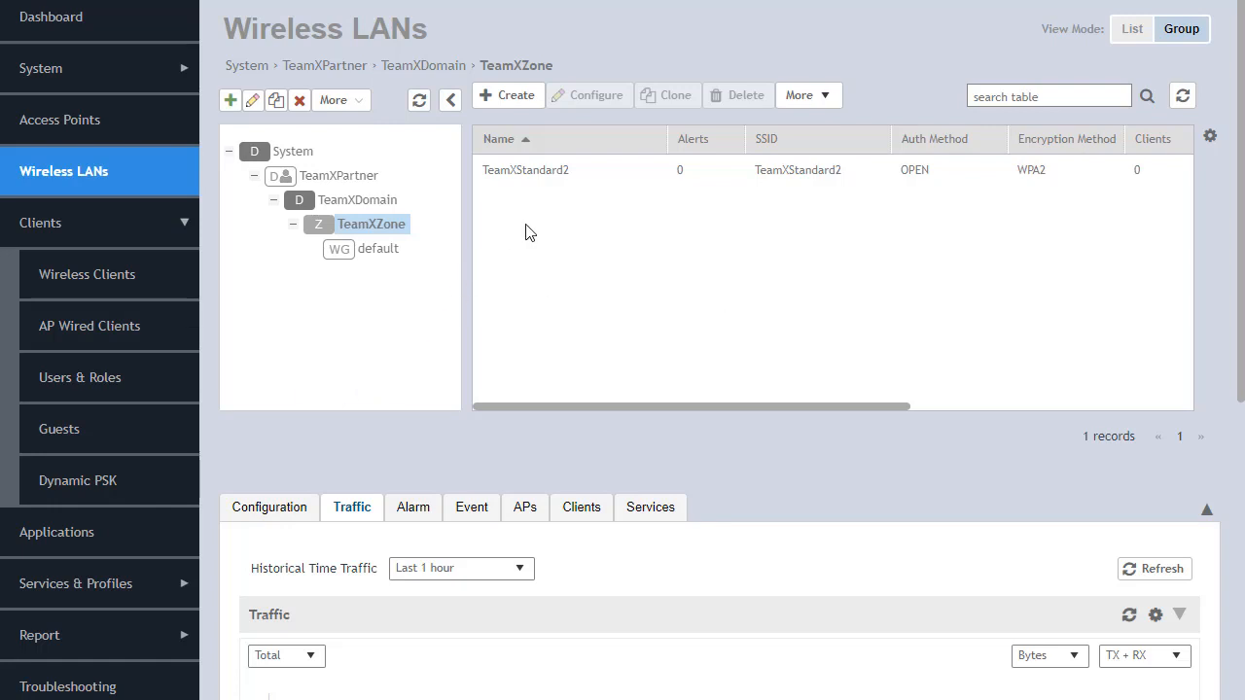
# Select the TeamXStandard2 WLAN in TeamXZone and view its configuration details.
pyautogui.click(555, 179)
pyautogui.click(569, 173)
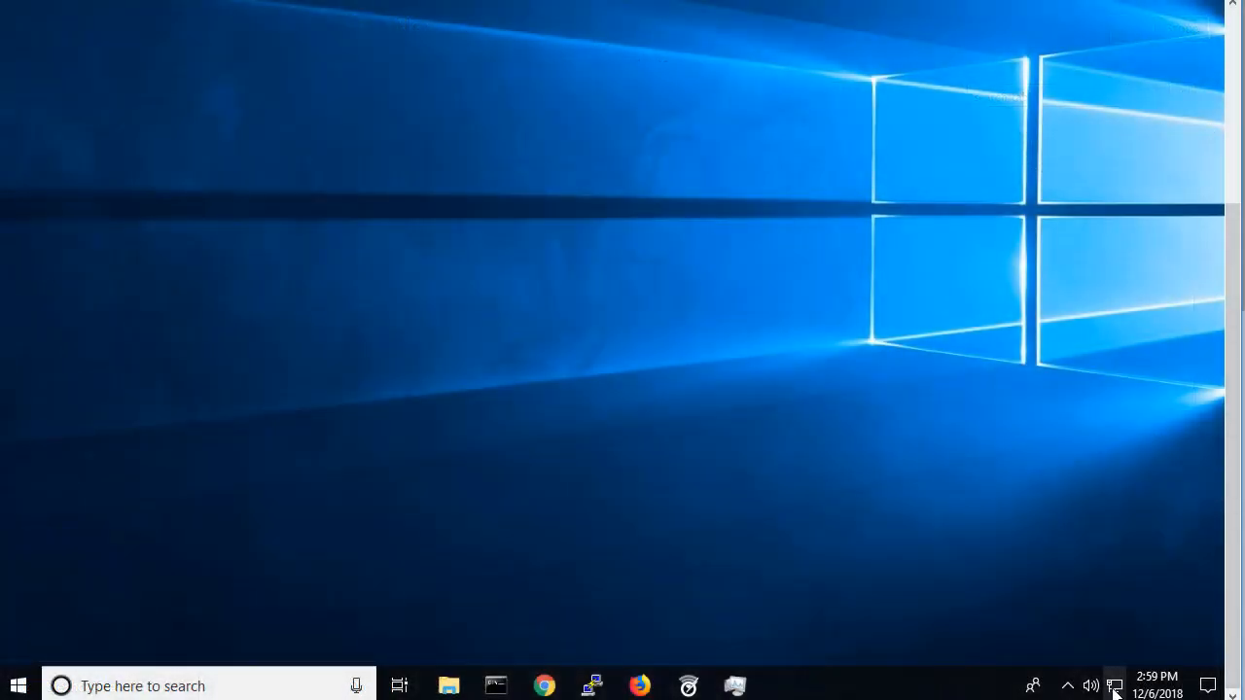
# Connect the Windows client to the TeamXStandard2 Wi-Fi network with its network security key and decline making the PC discoverable.
pyautogui.click(1114, 685)
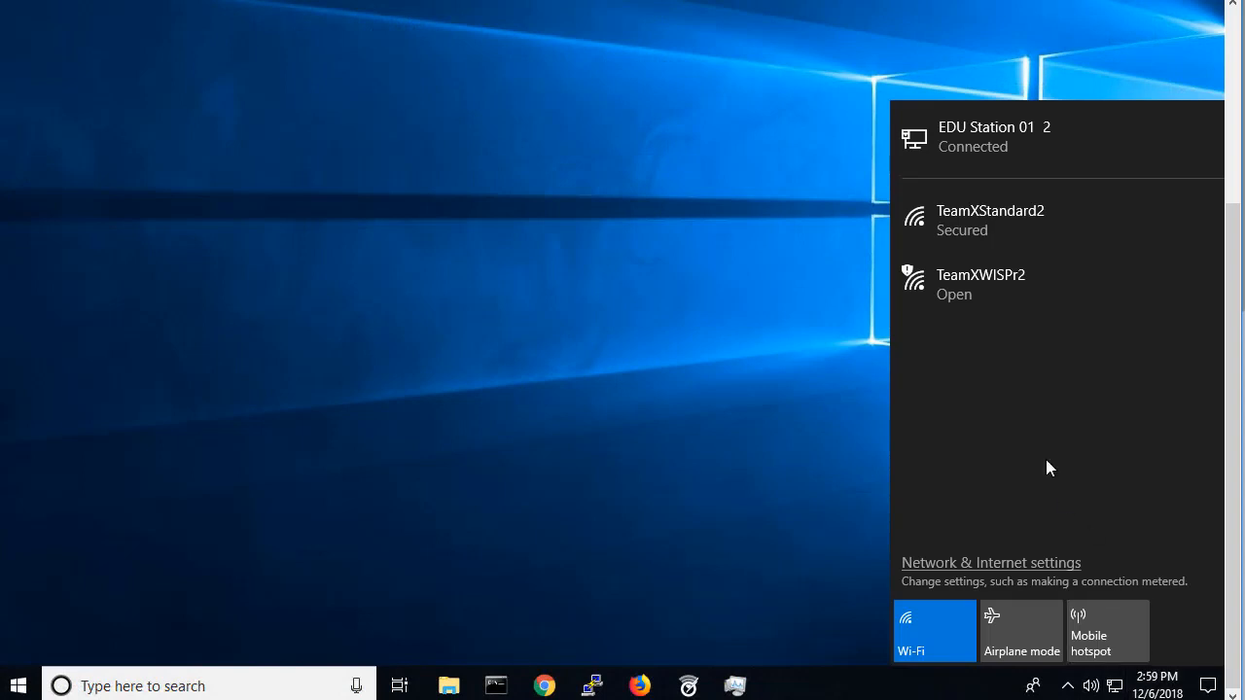
pyautogui.click(984, 220)
pyautogui.click(1152, 310)
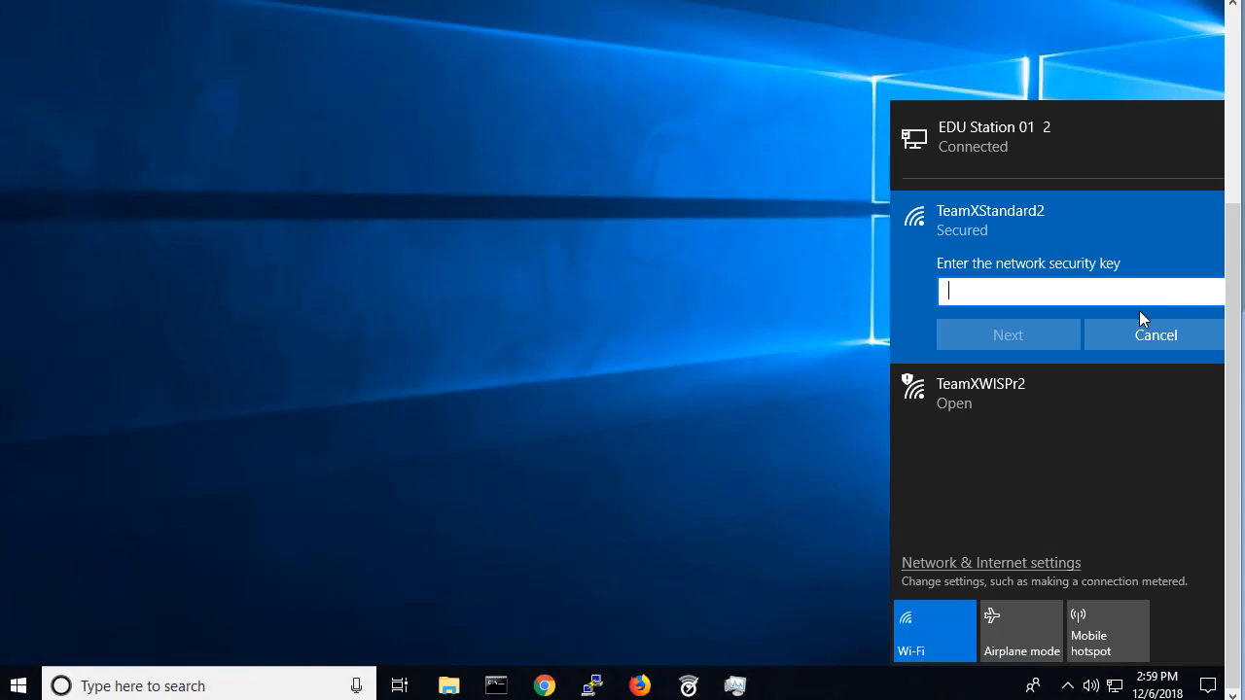
pyautogui.write('•••••••')
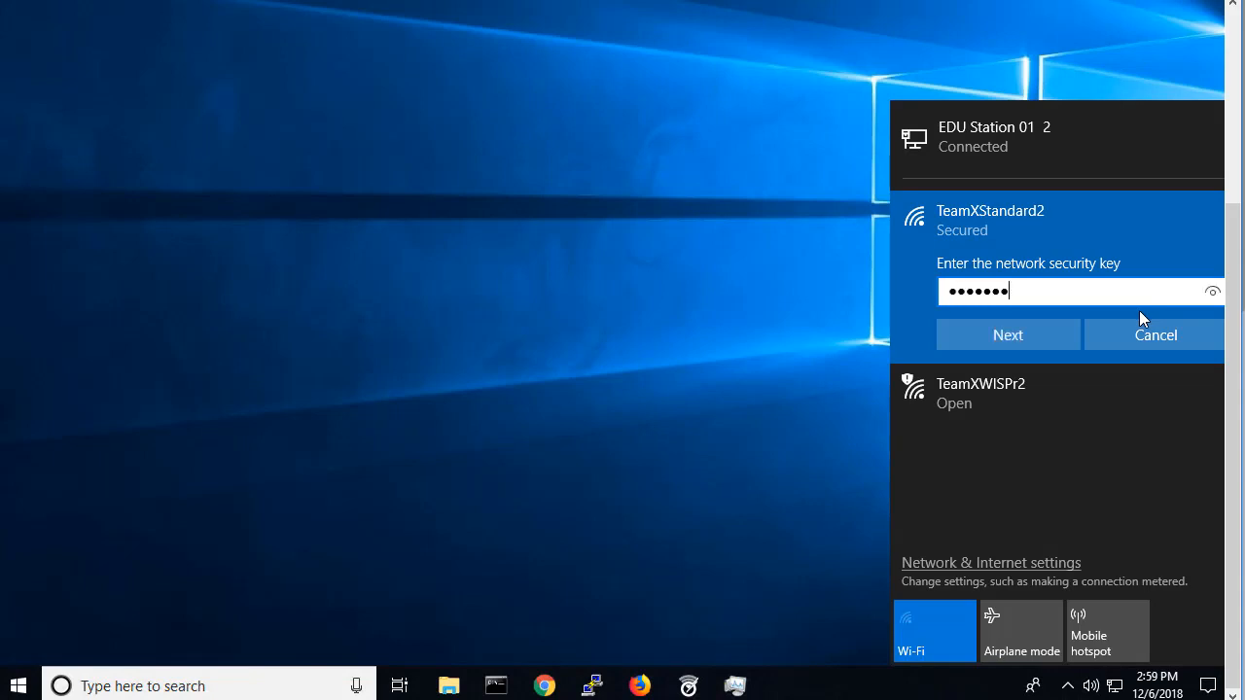
pyautogui.write('•')
pyautogui.press('Return')
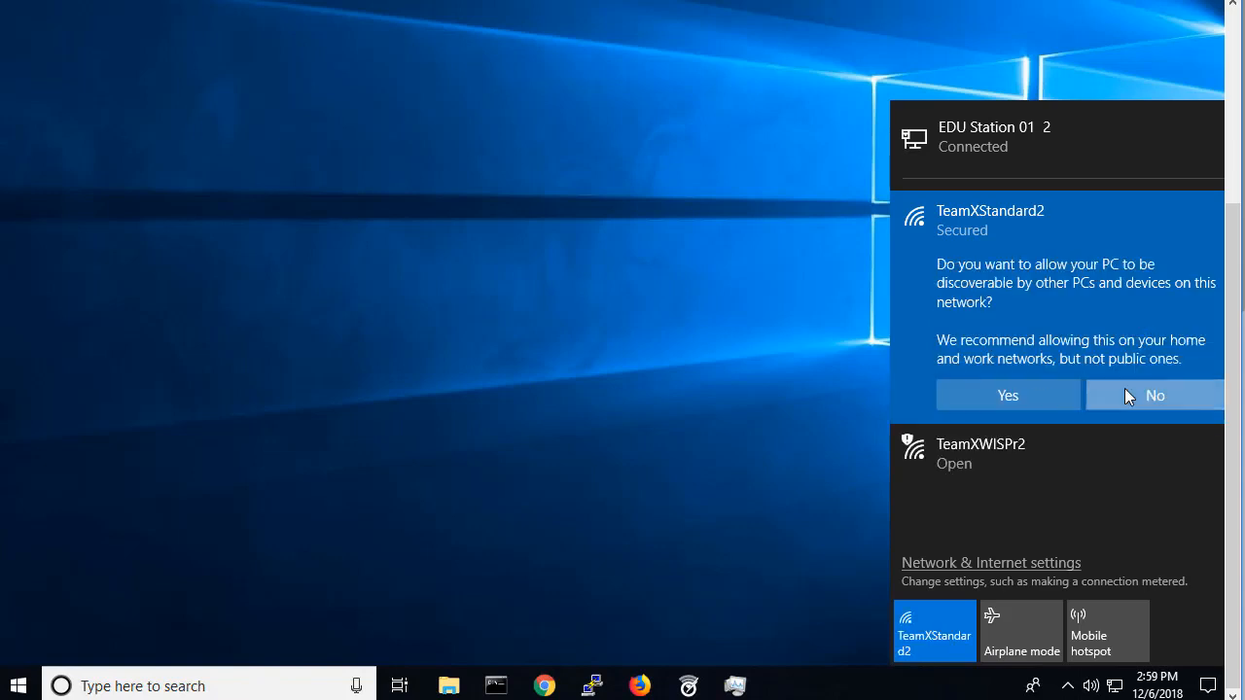
pyautogui.click(1124, 388)
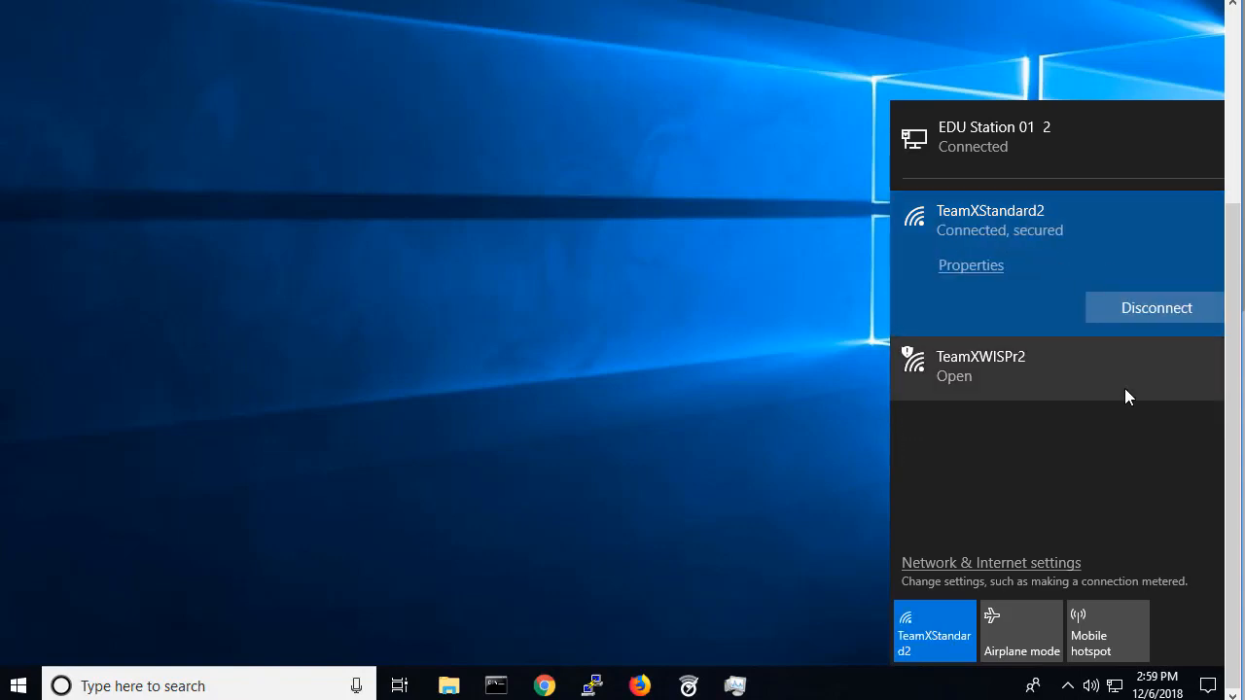